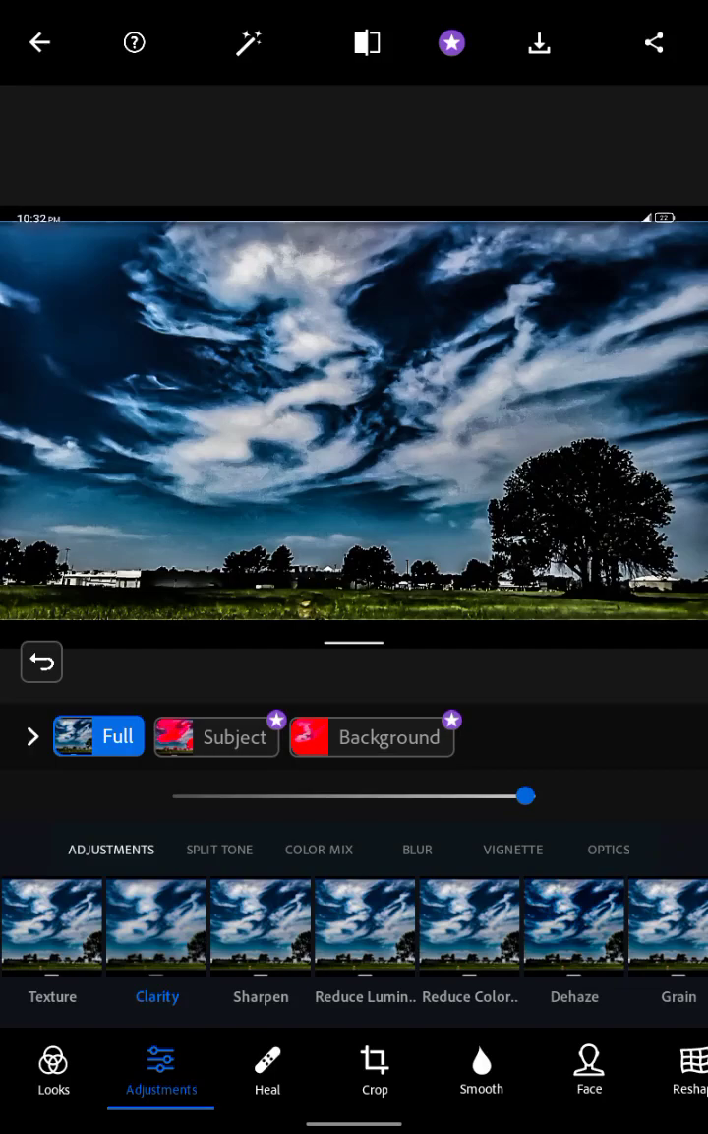
# Step: Zoom and pan the sky photo to bring more sky into view
pyautogui.scroll(3, 143, 433)
pyautogui.scroll(2, 197, 394)
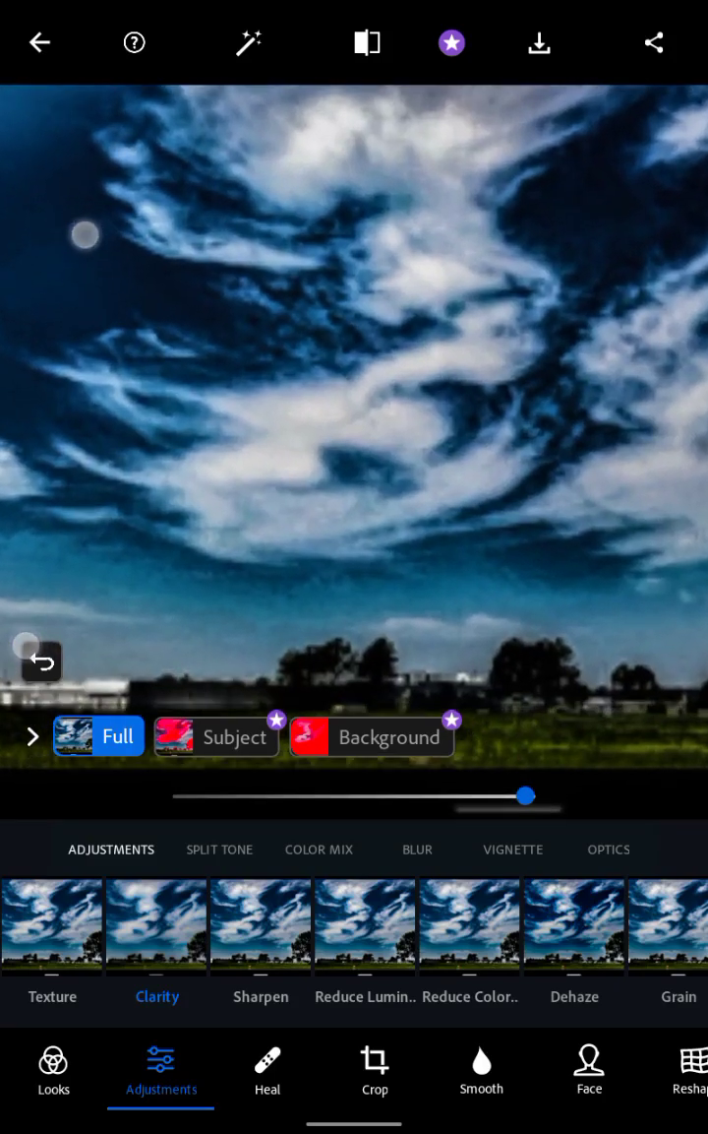
pyautogui.scroll(2, 172, 501)
pyautogui.scroll(-2, 147, 417)
pyautogui.scroll(-2, 93, 430)
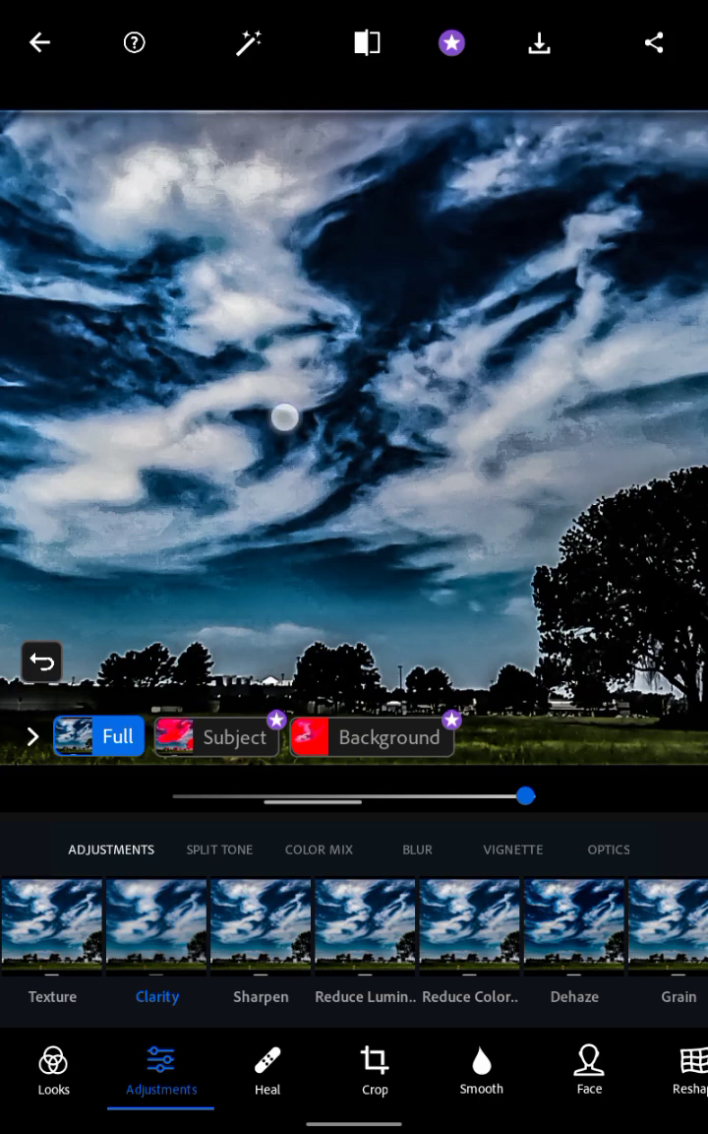
pyautogui.moveTo(284, 413); pyautogui.dragTo(203, 411)
pyautogui.moveTo(192, 342); pyautogui.dragTo(224, 382)
pyautogui.scroll(3, 225, 382)
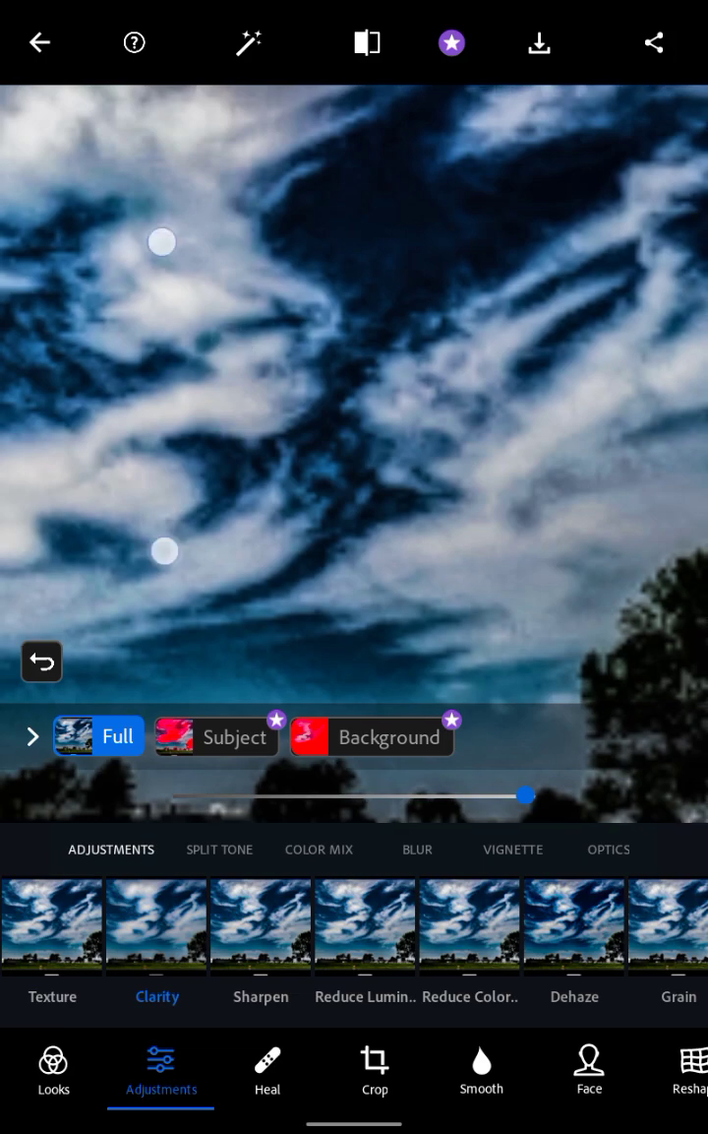
# Step: Pan to the left-side buildings and across the enlarged clouds, then zoom back out
pyautogui.scroll(-5, 167, 383)
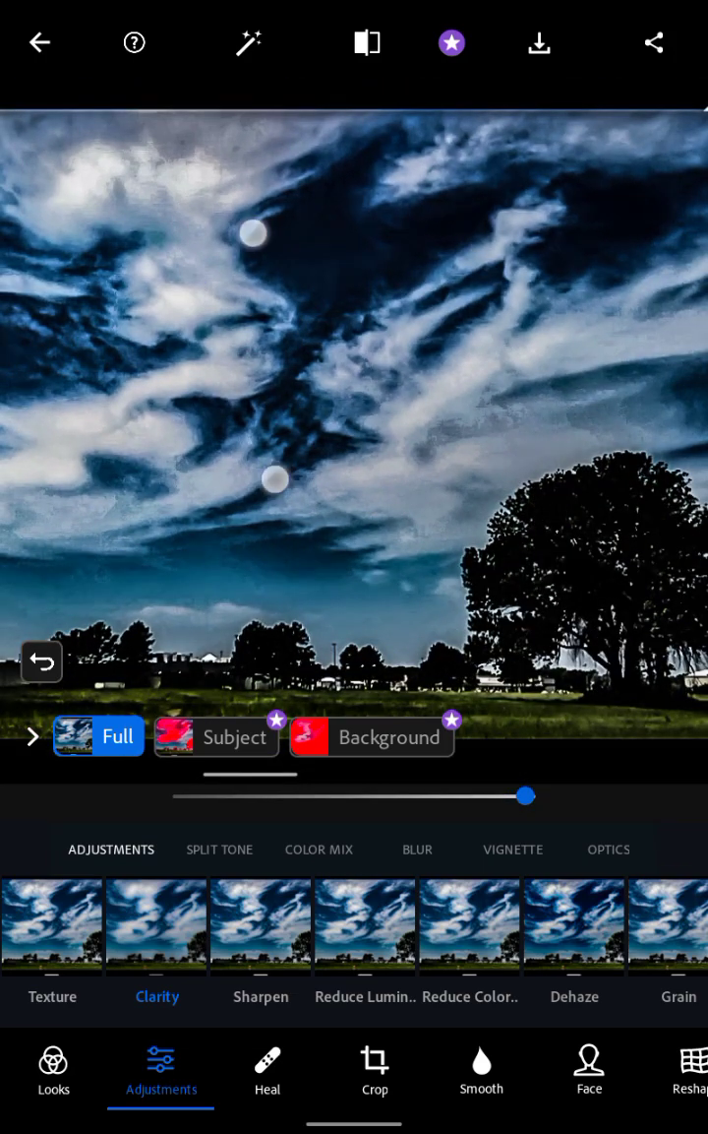
pyautogui.scroll(-3, 263, 352)
pyautogui.moveTo(197, 473); pyautogui.dragTo(374, 474)
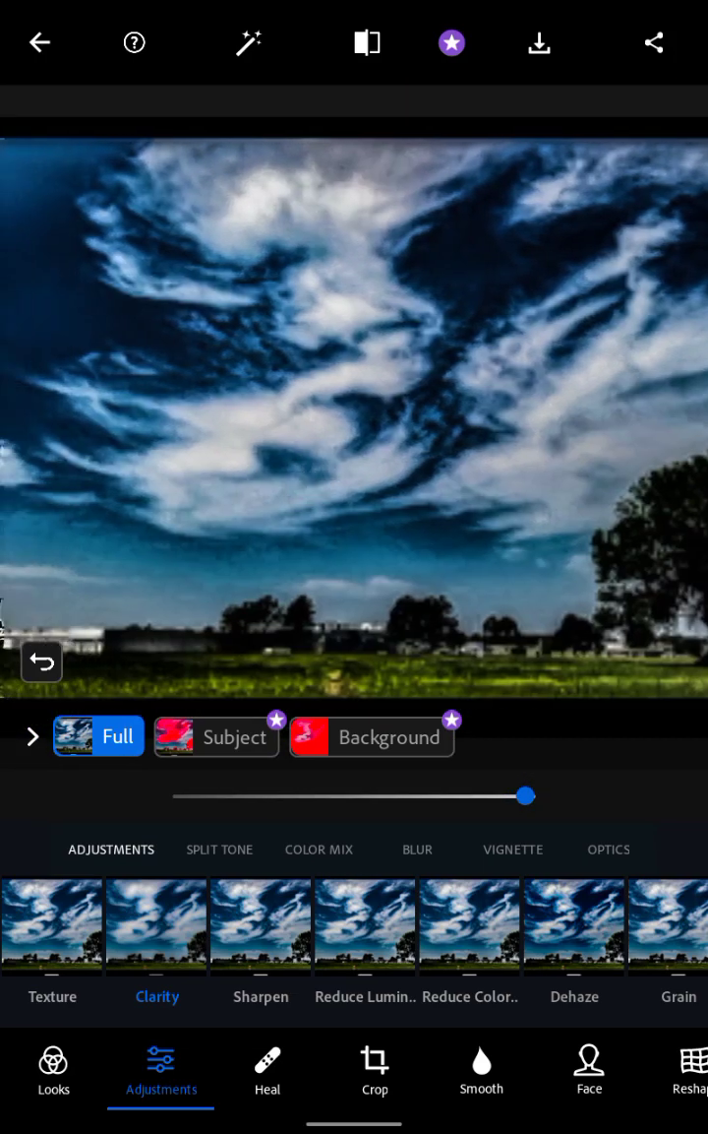
pyautogui.scroll(-2, 261, 395)
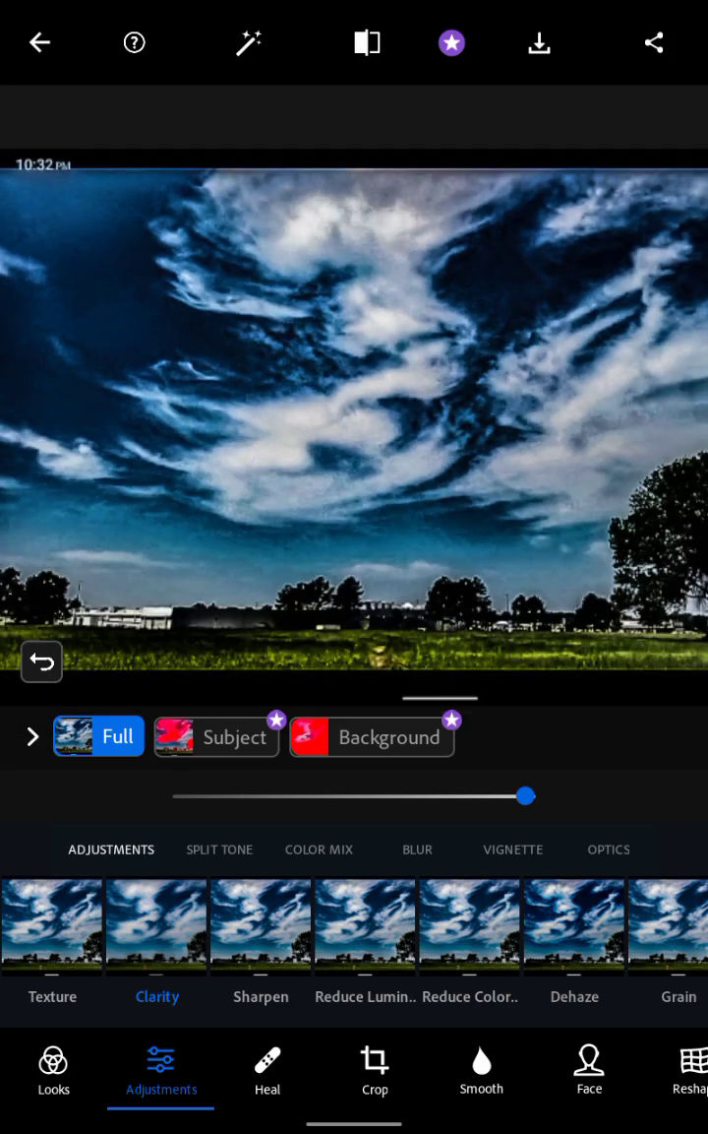
pyautogui.scroll(5, 349, 414)
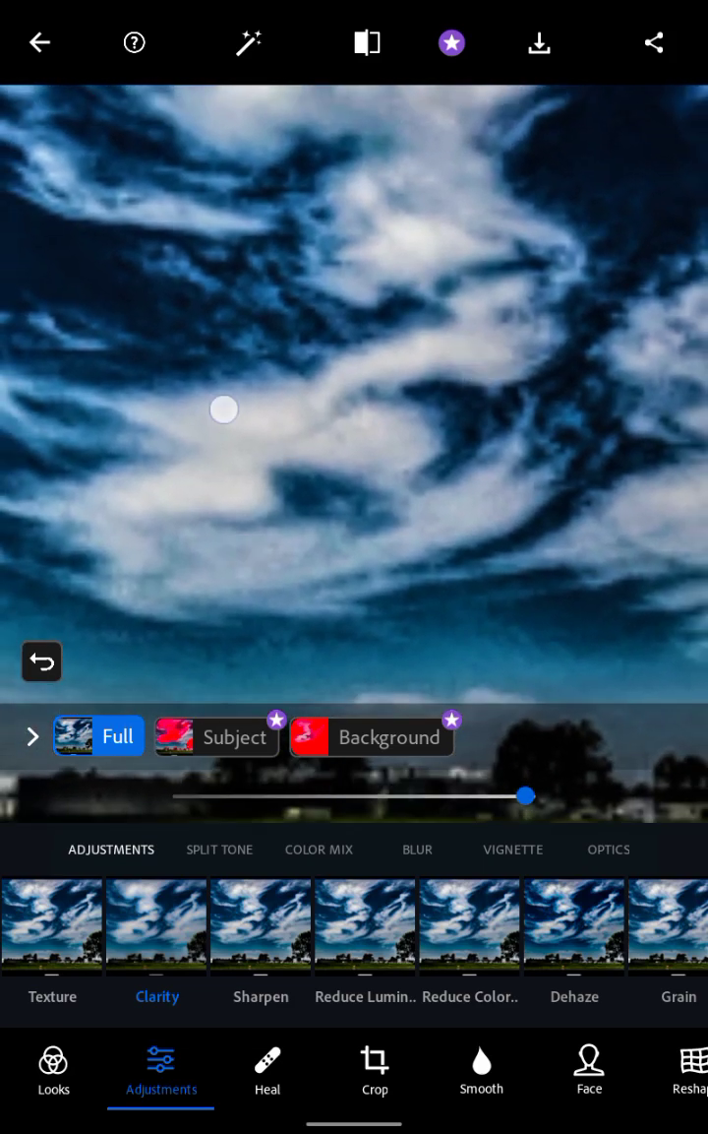
pyautogui.moveTo(223, 405); pyautogui.dragTo(359, 554)
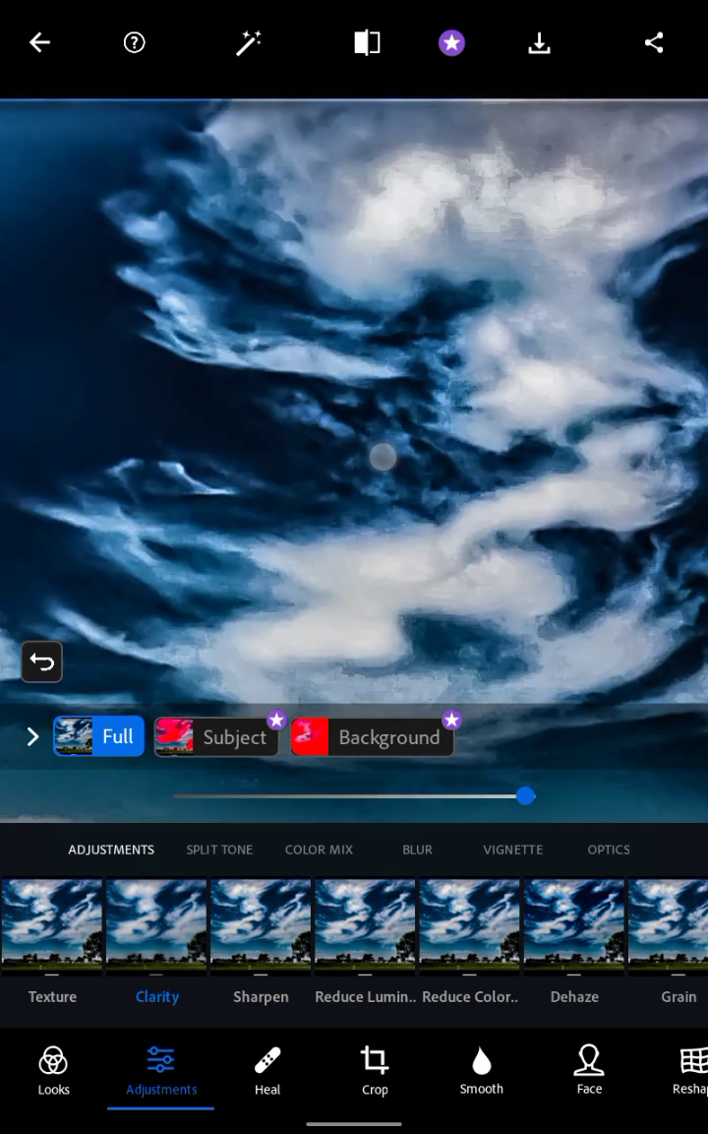
pyautogui.doubleClick(380, 456)
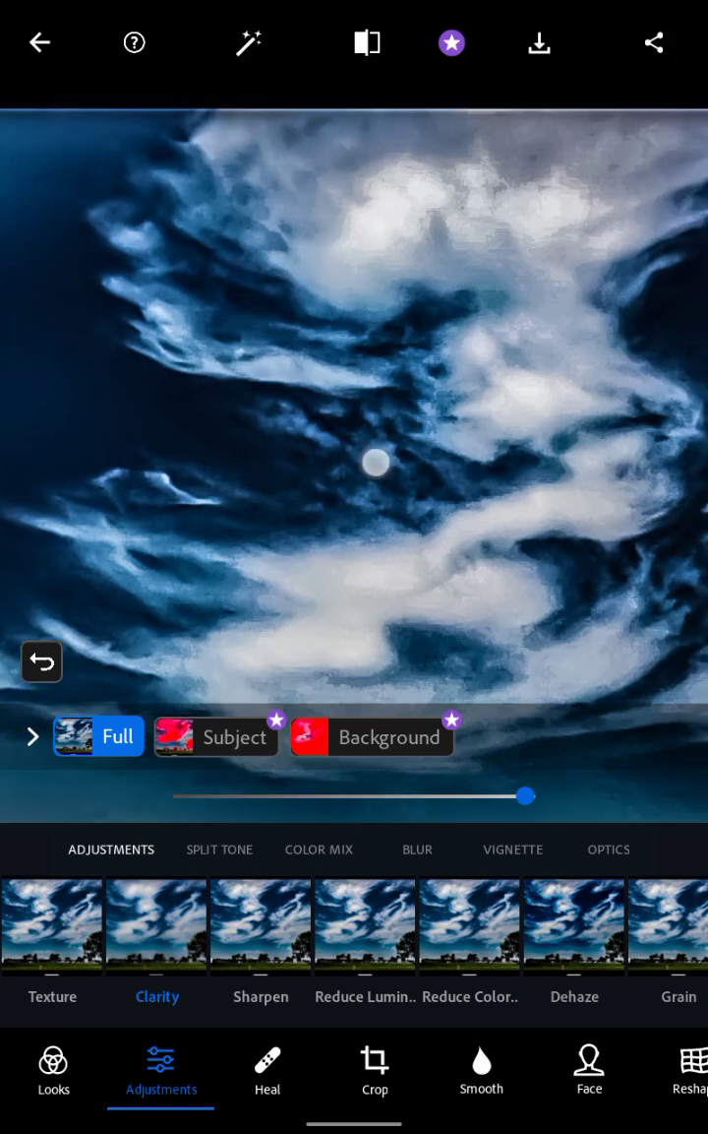
# Step: Pan around the zoomed sky in full-screen view, then fit the whole landscape
pyautogui.moveTo(374, 463)
pyautogui.mouseDown()
pyautogui.moveTo(304, 625)
pyautogui.moveTo(243, 451)
pyautogui.moveTo(285, 556)
pyautogui.mouseUp()
pyautogui.moveTo(230, 321)
pyautogui.mouseDown()
pyautogui.moveTo(236, 325)
pyautogui.moveTo(233, 296)
pyautogui.mouseUp()
pyautogui.click(233, 296)
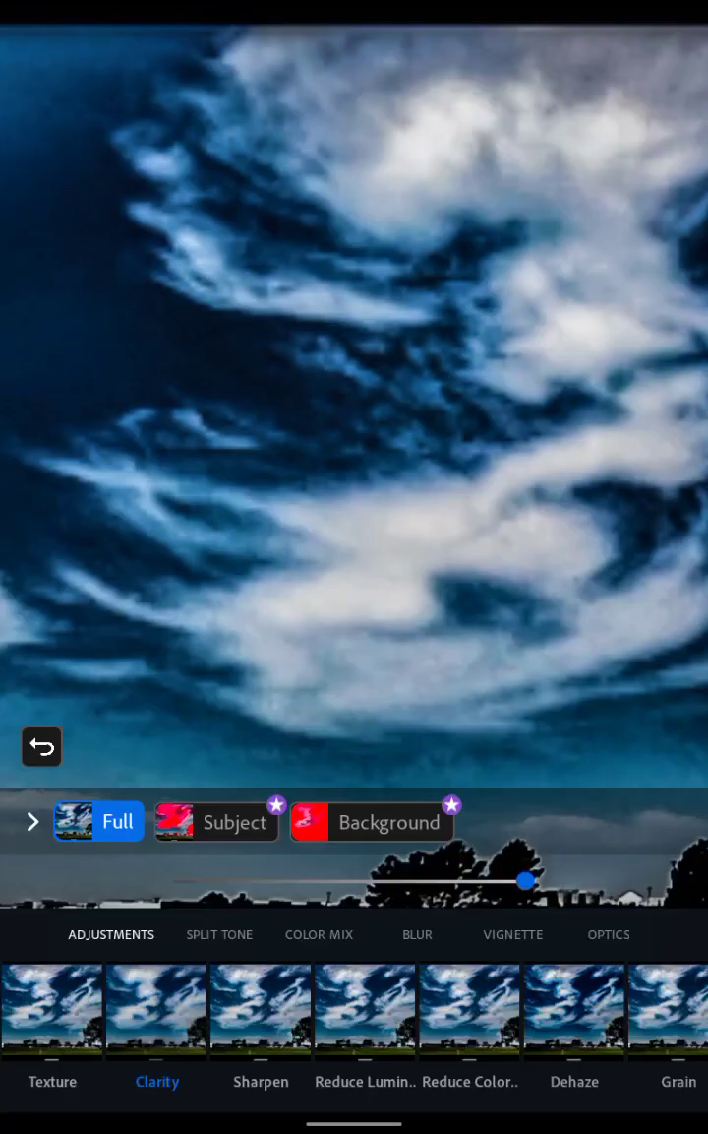
pyautogui.doubleClick(254, 214)
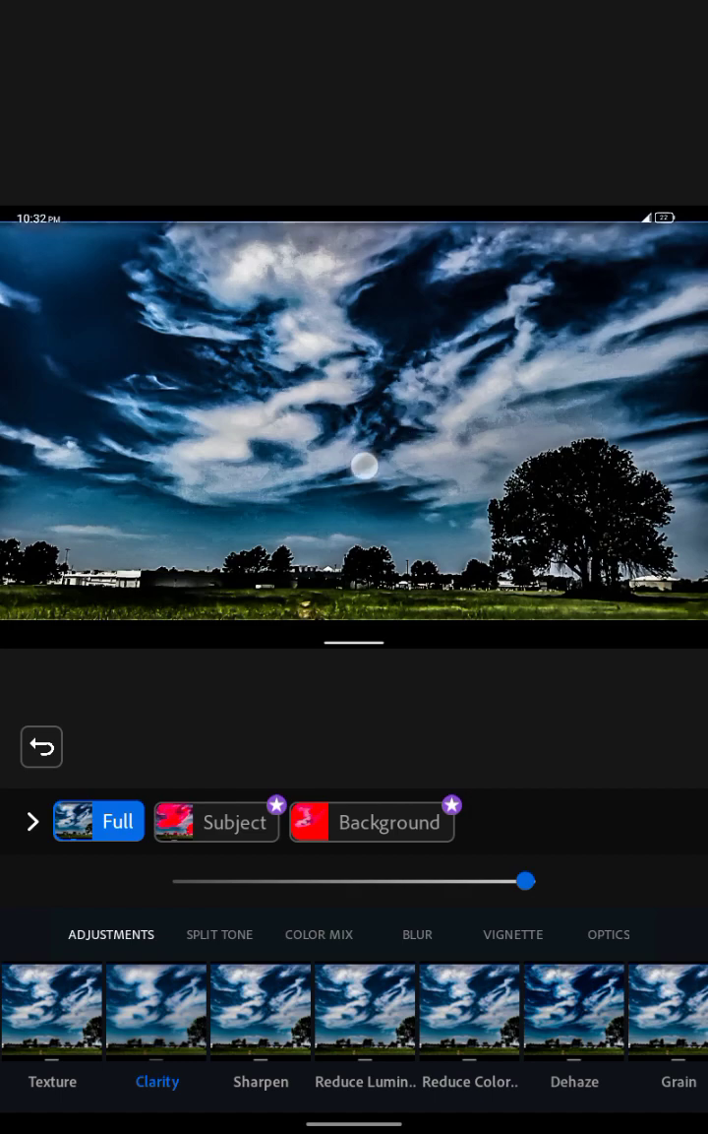
# Step: Zoom in, pan up to the trees and grass, then zoom back onto the clouds
pyautogui.scroll(3, 255, 427)
pyautogui.scroll(5, 255, 427)
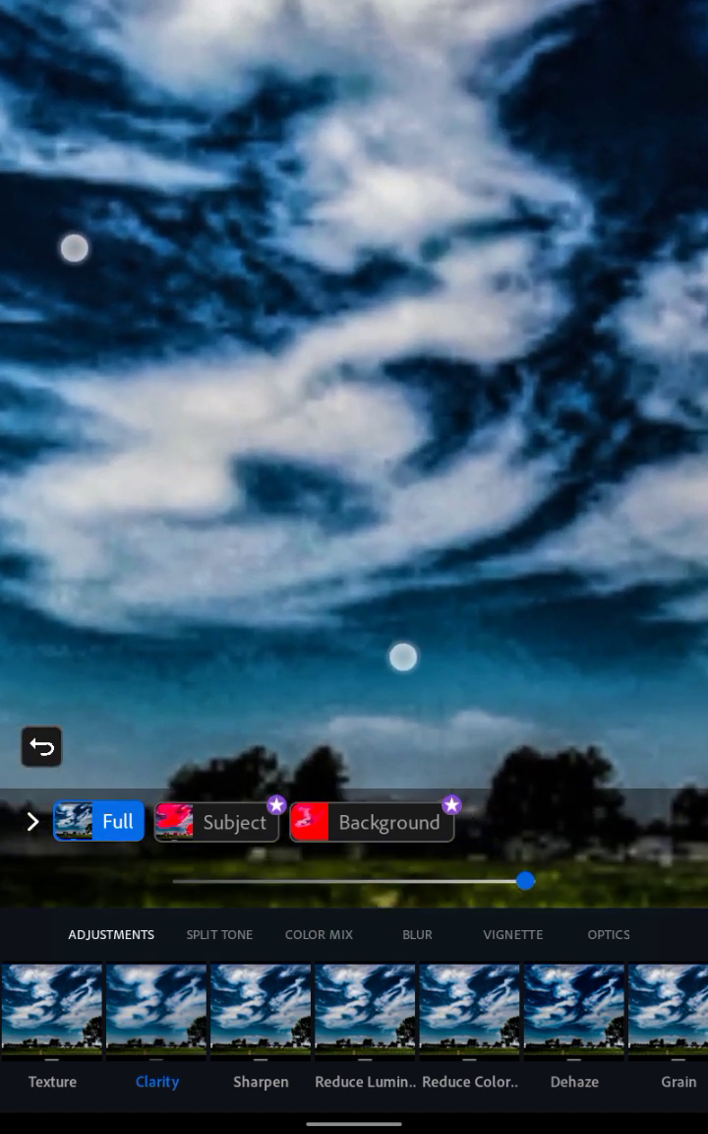
pyautogui.moveTo(372, 539); pyautogui.dragTo(385, 296)
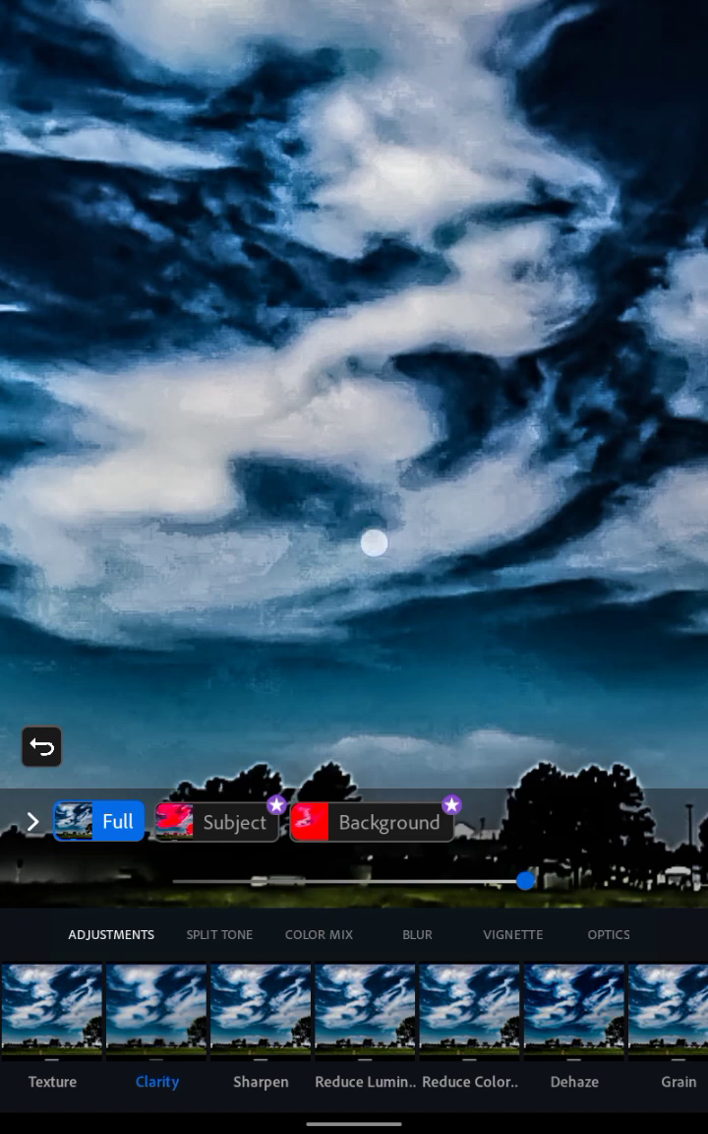
pyautogui.scroll(5, 385, 297)
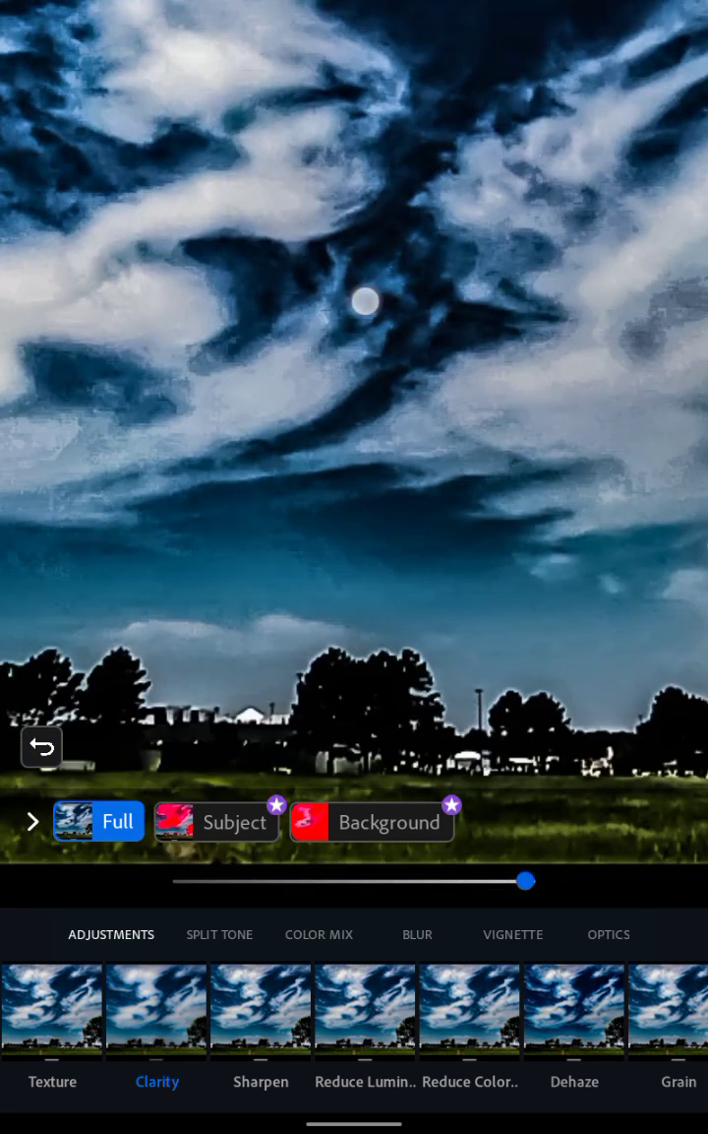
pyautogui.doubleClick(362, 298)
pyautogui.doubleClick(342, 349)
# Step: With editing controls restored, zoom between the whole photo and close-ups of the clouds
pyautogui.click(351, 355)
pyautogui.doubleClick(367, 385)
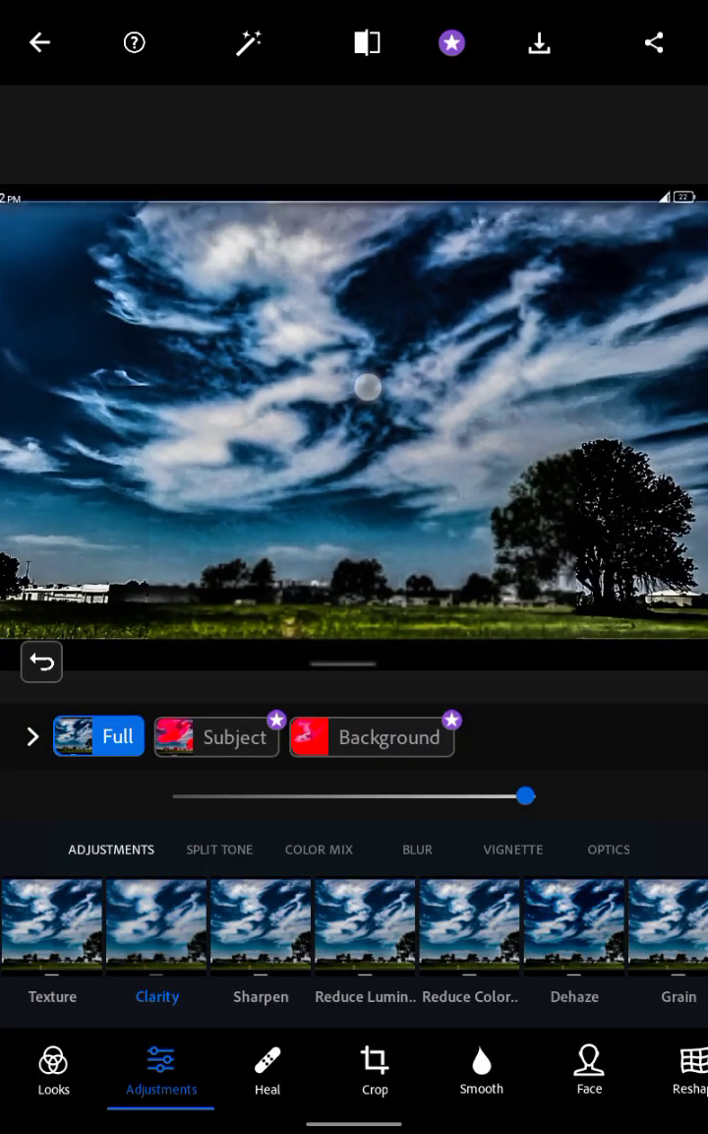
pyautogui.click(371, 435)
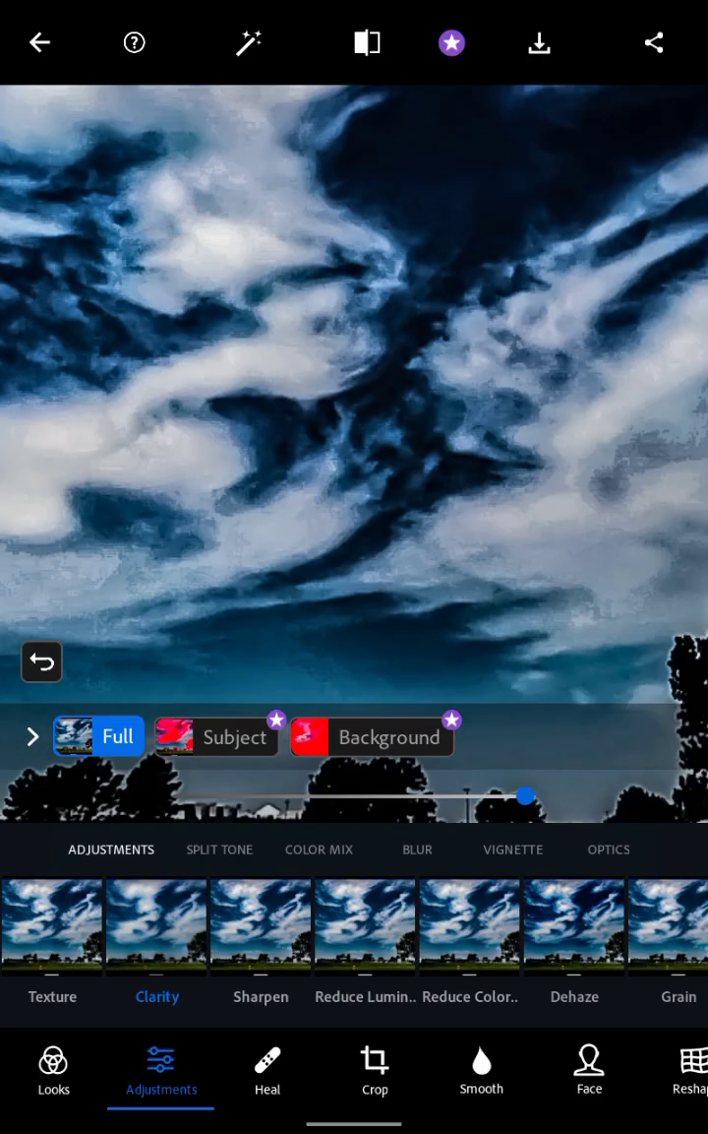
pyautogui.doubleClick(357, 458)
pyautogui.doubleClick(356, 457)
pyautogui.scroll(-3, 147, 408)
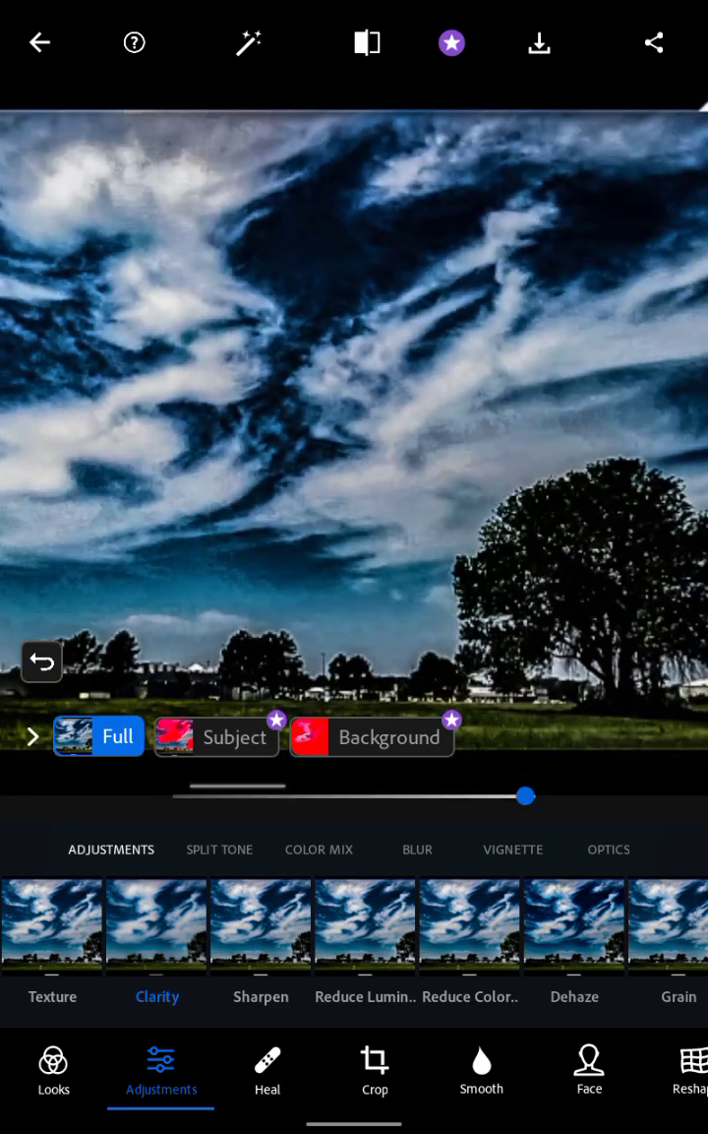
pyautogui.scroll(-2, 354, 383)
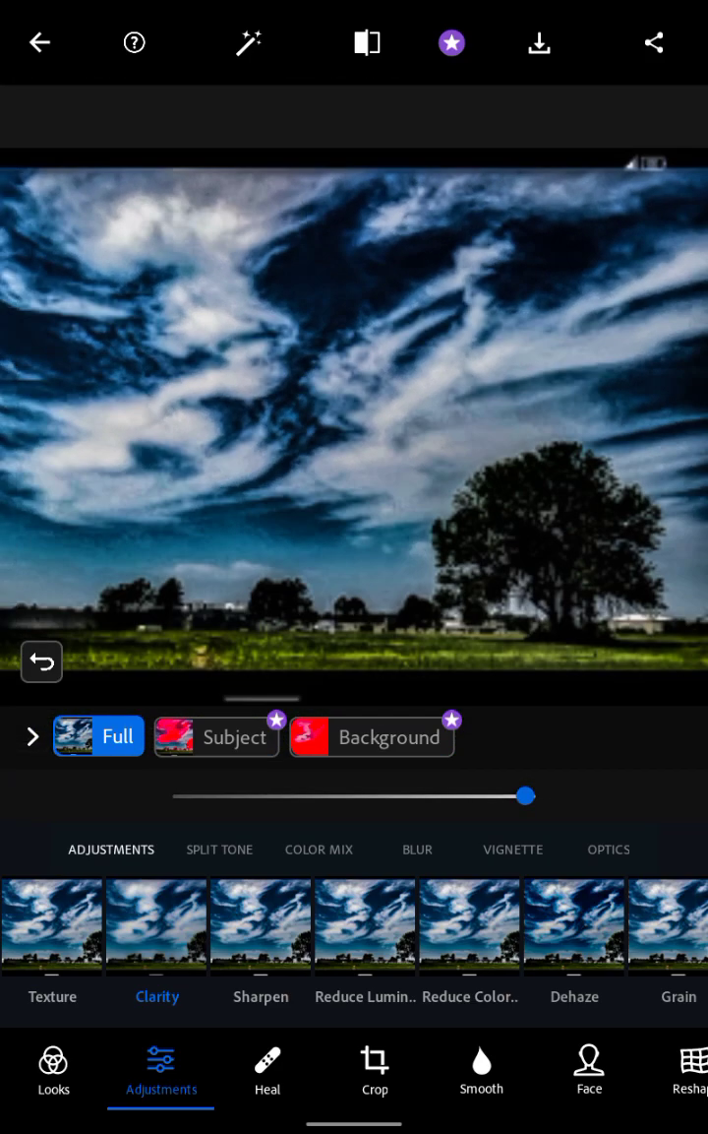
pyautogui.scroll(3, 408, 403)
pyautogui.scroll(-3, 408, 403)
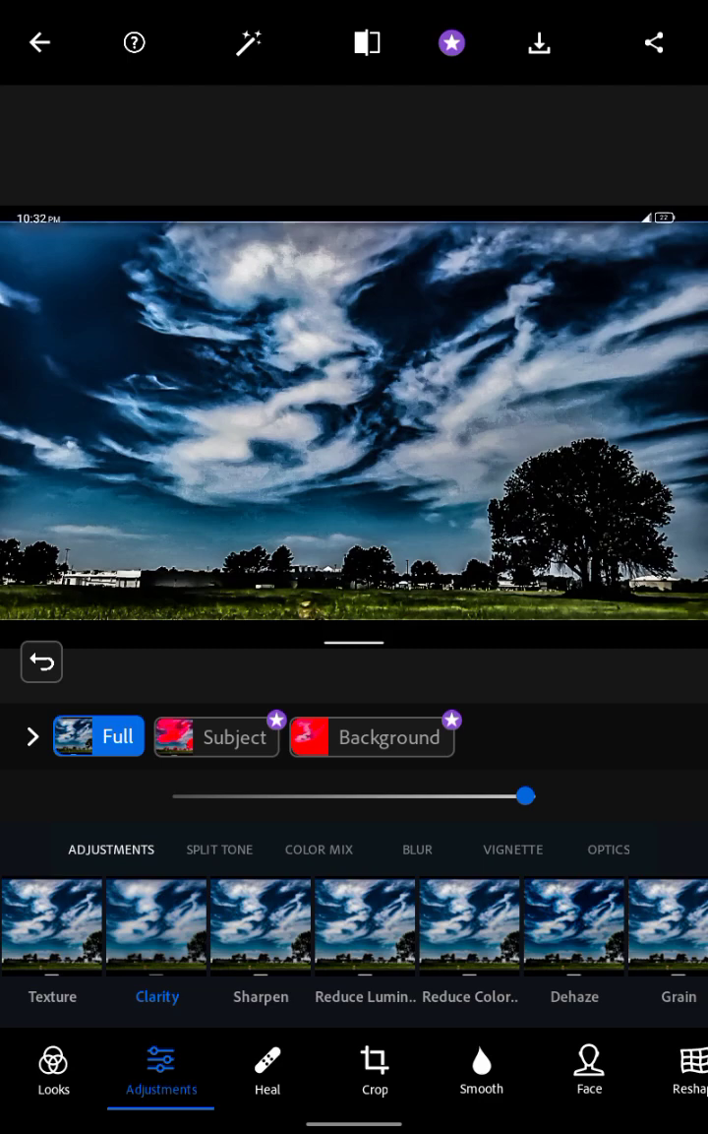
# Step: In the Crop tool's Rotate options, rotate the photo twice so it is upside down
pyautogui.moveTo(413, 1063); pyautogui.dragTo(132, 1060)
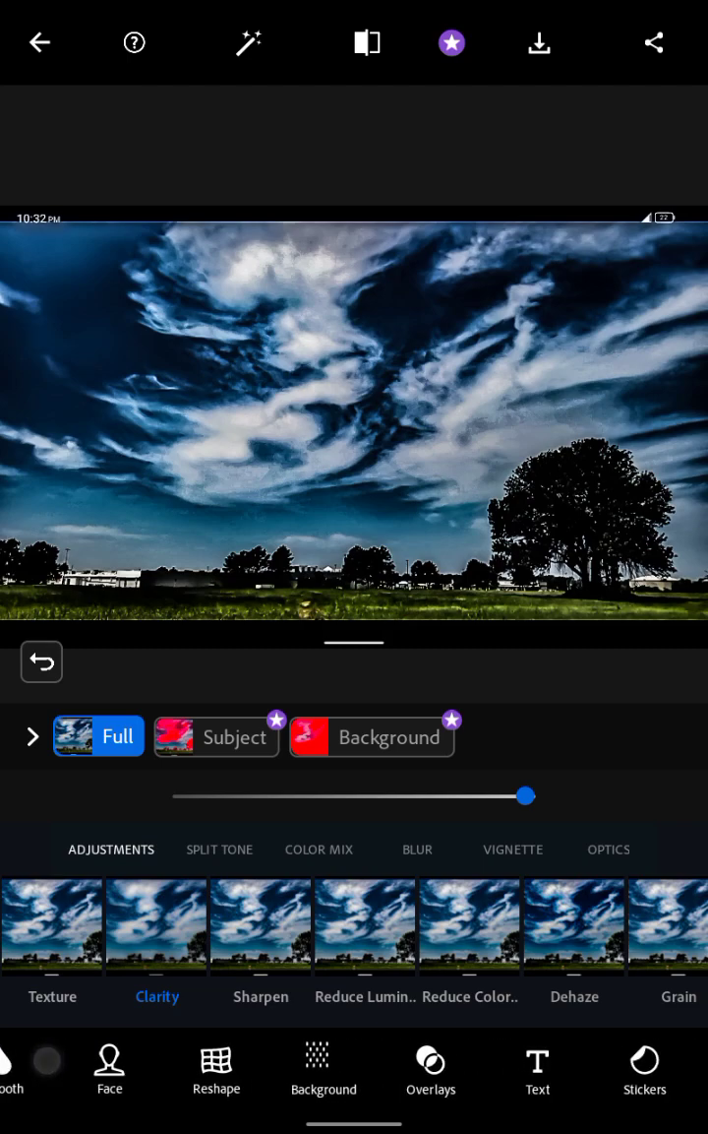
pyautogui.moveTo(257, 1072); pyautogui.dragTo(59, 1072)
pyautogui.moveTo(135, 1060); pyautogui.dragTo(539, 1058)
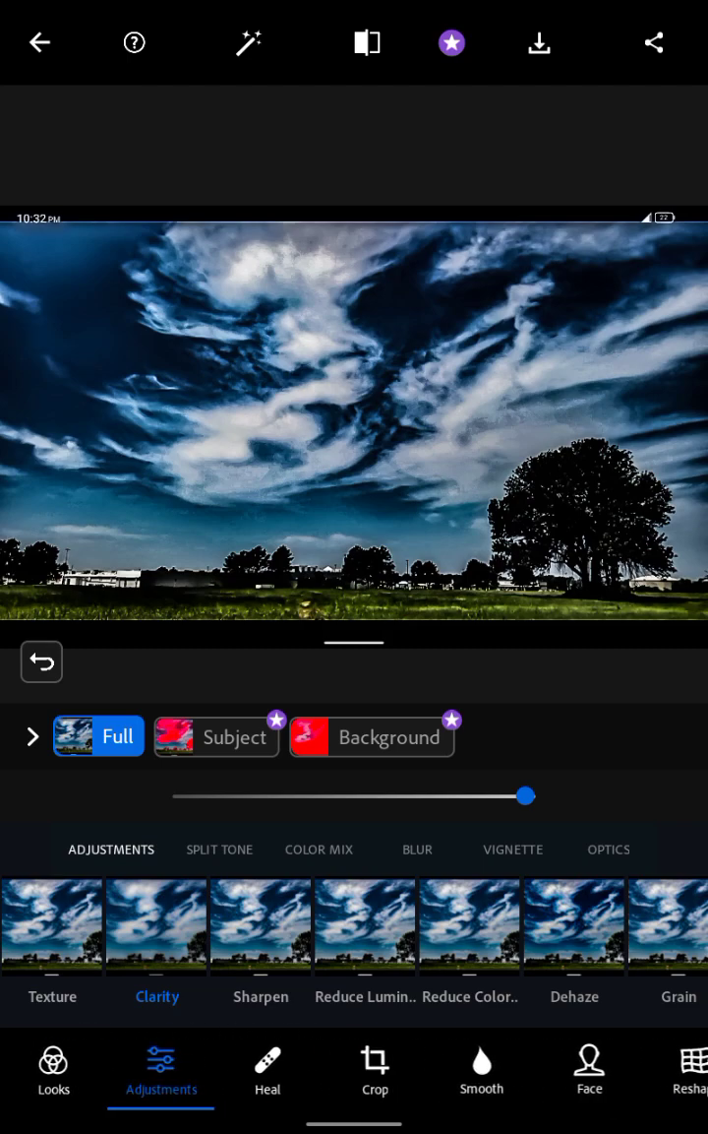
pyautogui.click(374, 1062)
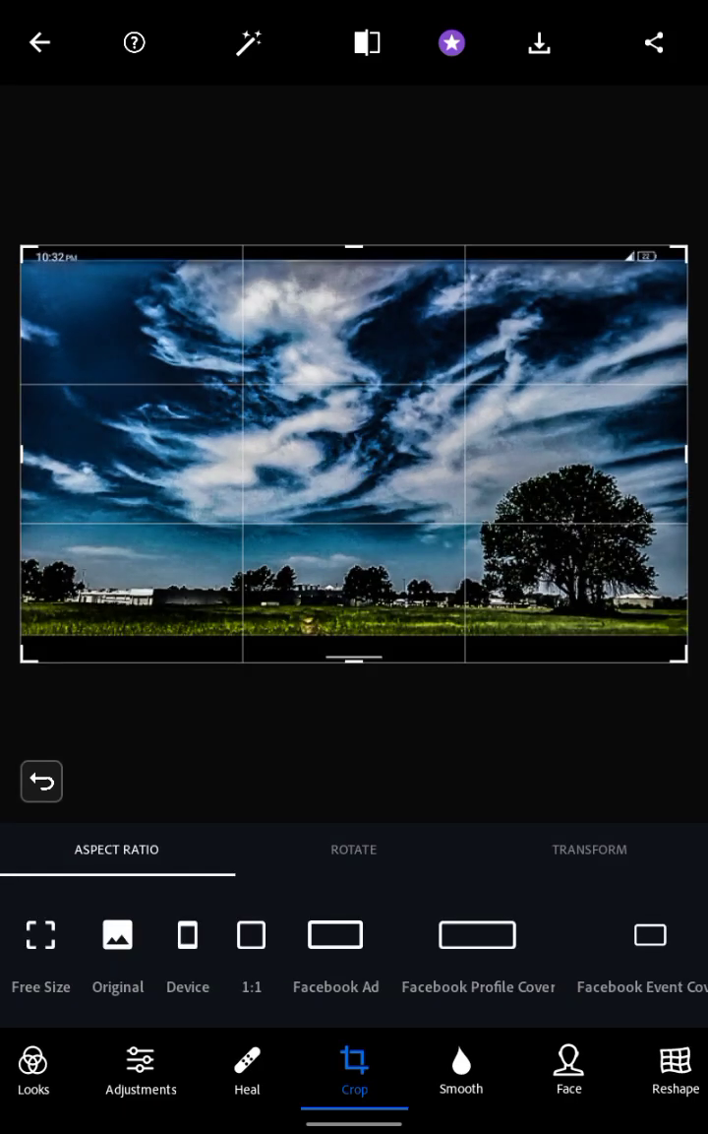
pyautogui.click(355, 848)
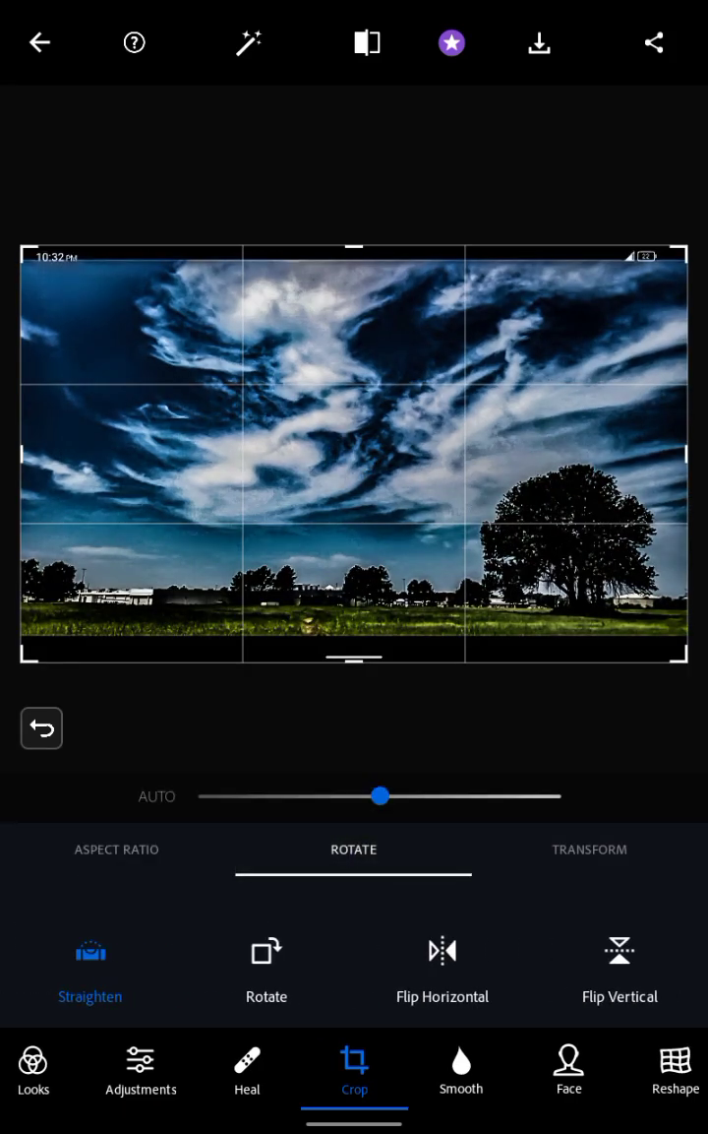
pyautogui.click(267, 965)
pyautogui.click(267, 964)
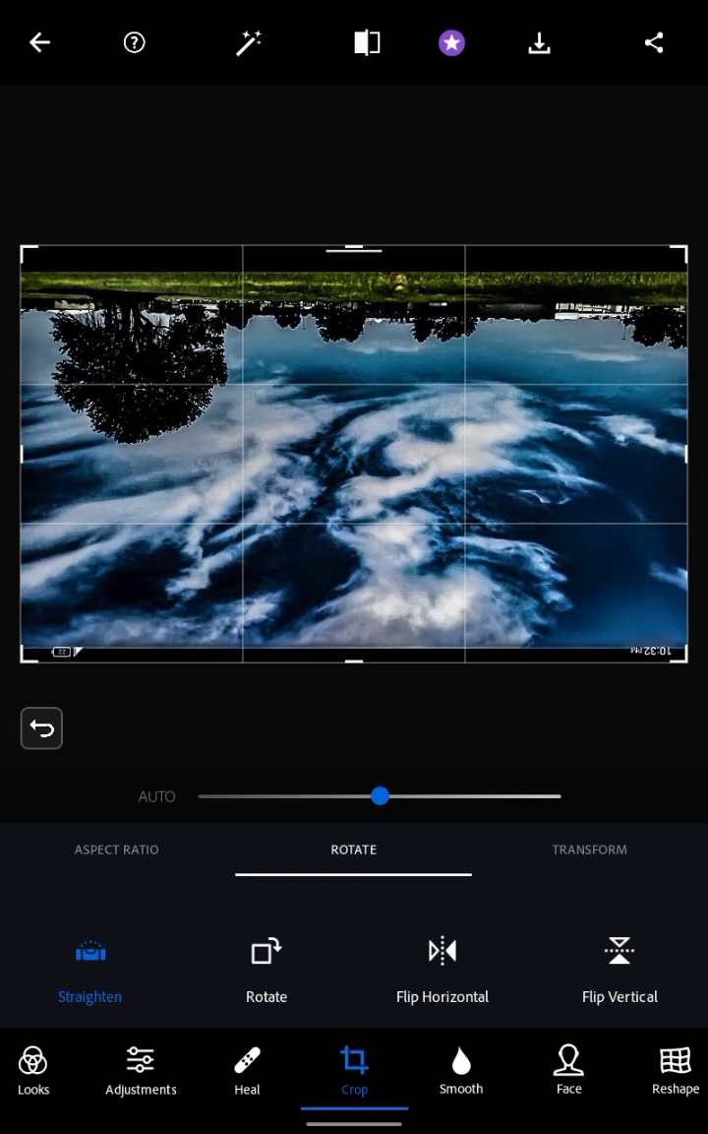
# Step: Zoom into the clouds of the upside-down photo inside the crop frame
pyautogui.scroll(3, 251, 512)
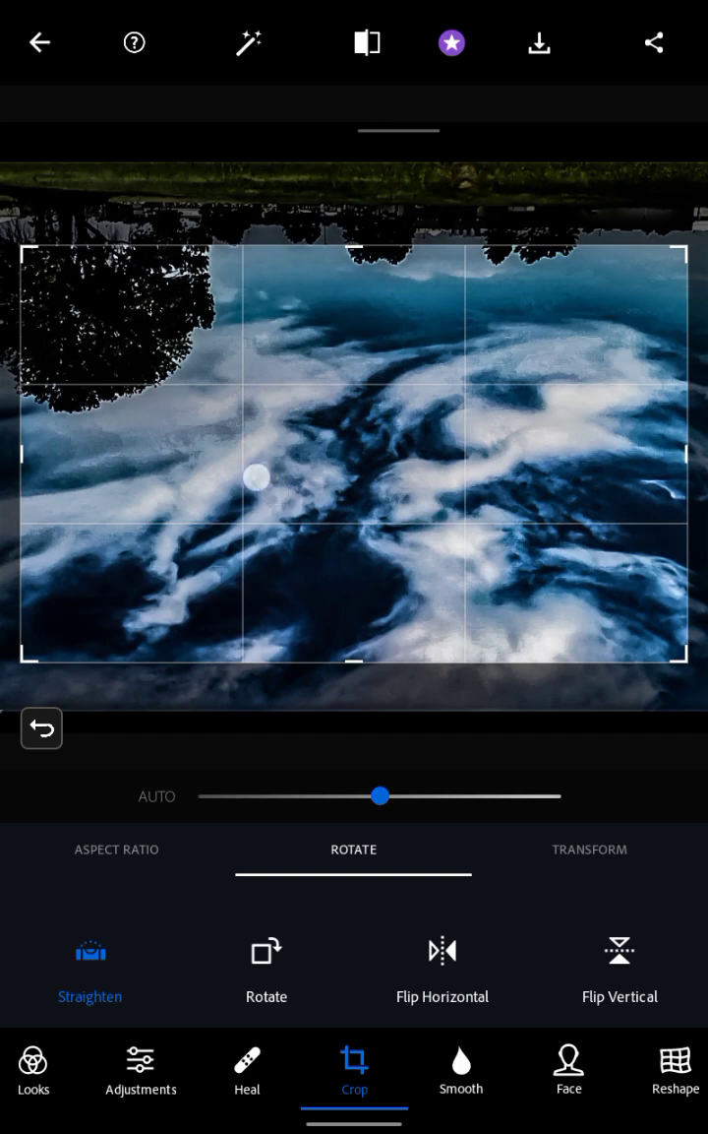
pyautogui.moveTo(275, 478)
pyautogui.mouseDown()
pyautogui.moveTo(87, 560)
pyautogui.moveTo(261, 471)
pyautogui.moveTo(98, 561)
pyautogui.moveTo(207, 473)
pyautogui.moveTo(207, 499)
pyautogui.moveTo(199, 483)
pyautogui.moveTo(127, 565)
pyautogui.moveTo(158, 555)
pyautogui.moveTo(273, 470)
pyautogui.moveTo(295, 478)
pyautogui.mouseUp()
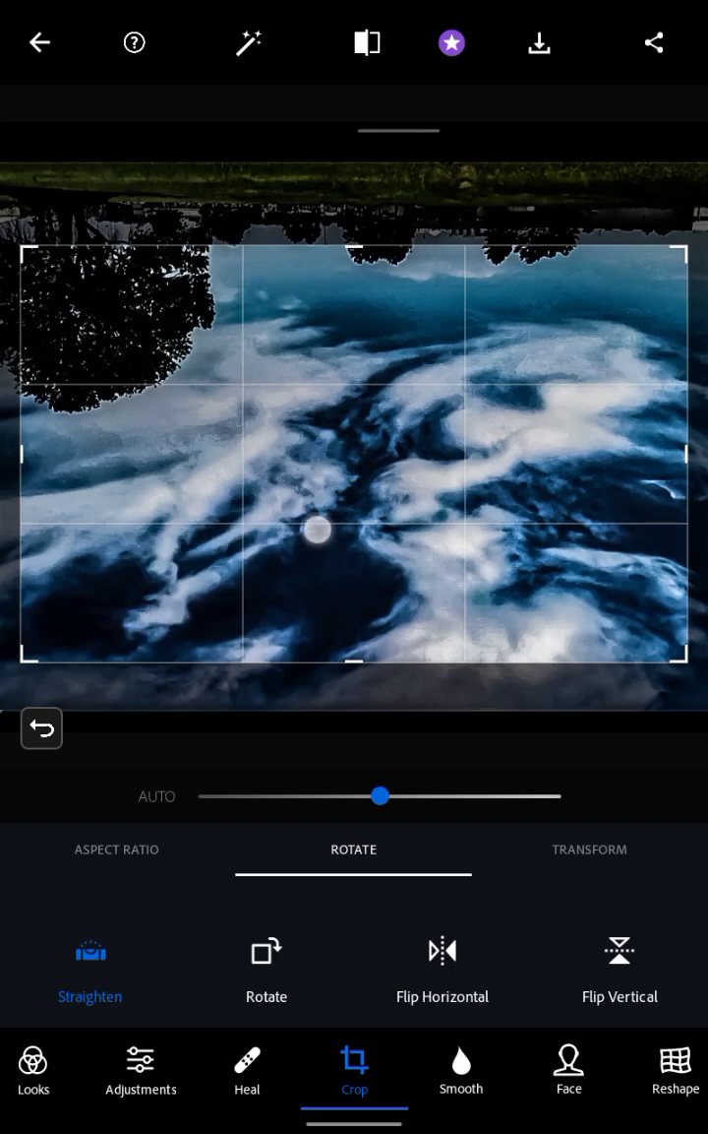
pyautogui.scroll(2, 225, 472)
# Step: Pan the zoomed photo across several nearby patches of cloud detail
pyautogui.scroll(3, 224, 472)
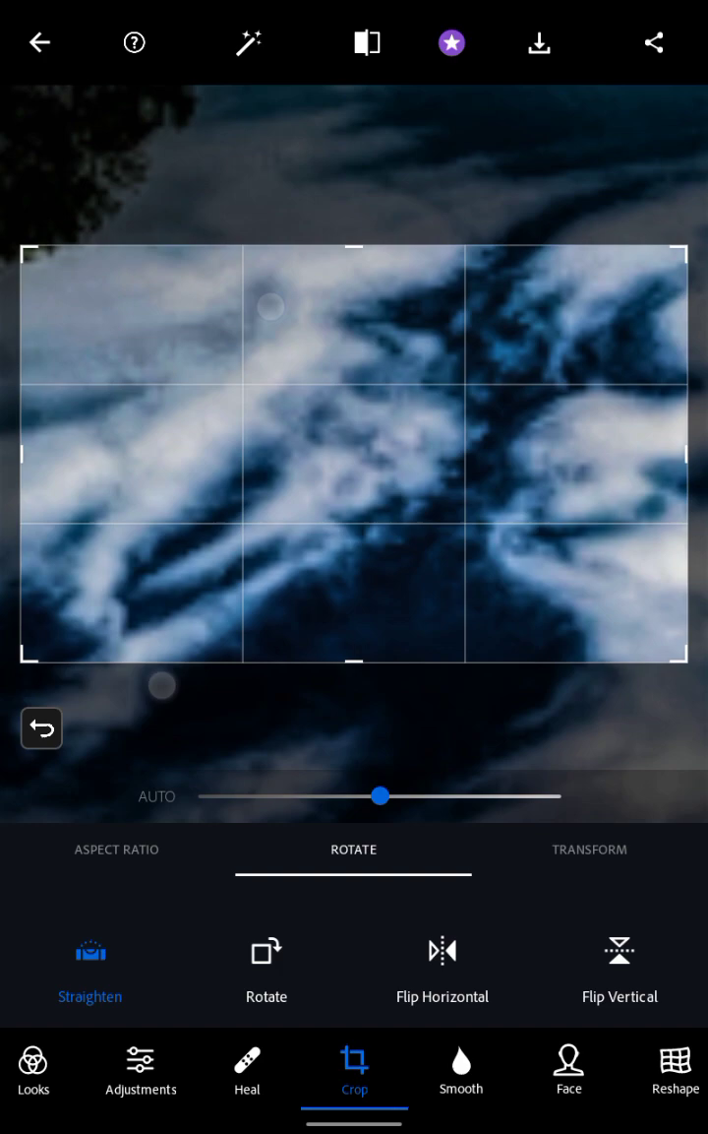
pyautogui.moveTo(313, 451)
pyautogui.mouseDown()
pyautogui.moveTo(380, 519)
pyautogui.moveTo(390, 504)
pyautogui.moveTo(357, 476)
pyautogui.moveTo(360, 482)
pyautogui.mouseUp()
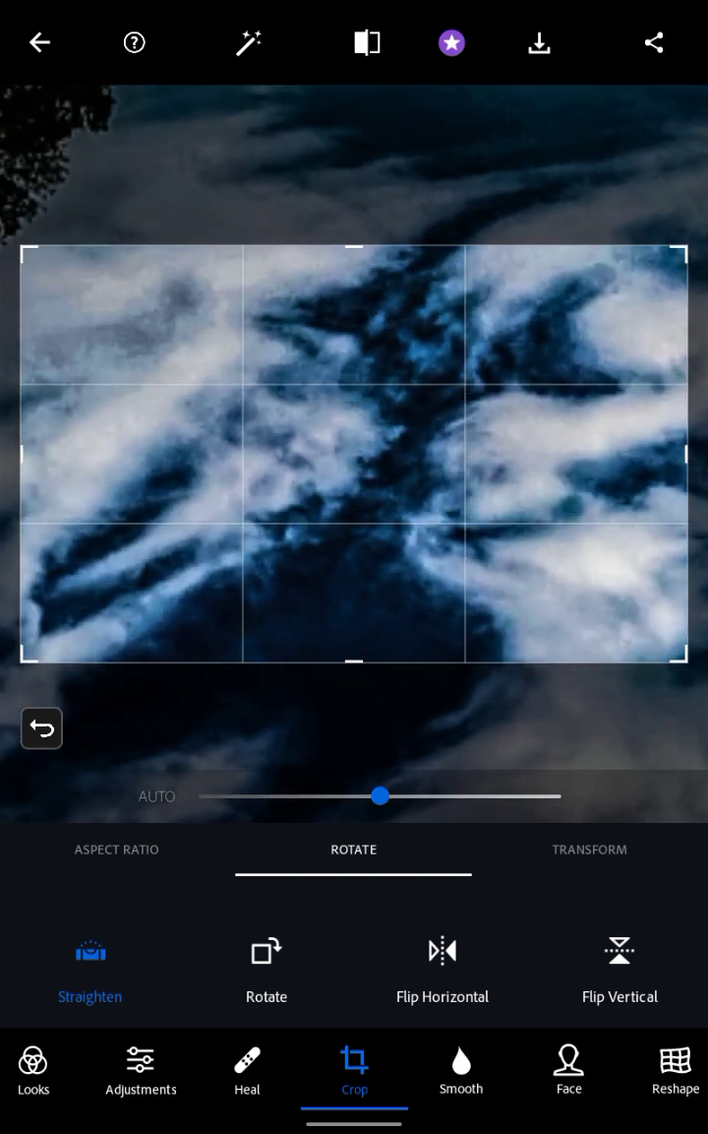
pyautogui.moveTo(316, 484)
pyautogui.mouseDown()
pyautogui.moveTo(216, 527)
pyautogui.moveTo(225, 509)
pyautogui.moveTo(221, 444)
pyautogui.mouseUp()
pyautogui.moveTo(288, 518)
pyautogui.mouseDown()
pyautogui.moveTo(382, 570)
pyautogui.moveTo(279, 473)
pyautogui.mouseUp()
pyautogui.moveTo(319, 506); pyautogui.dragTo(332, 517)
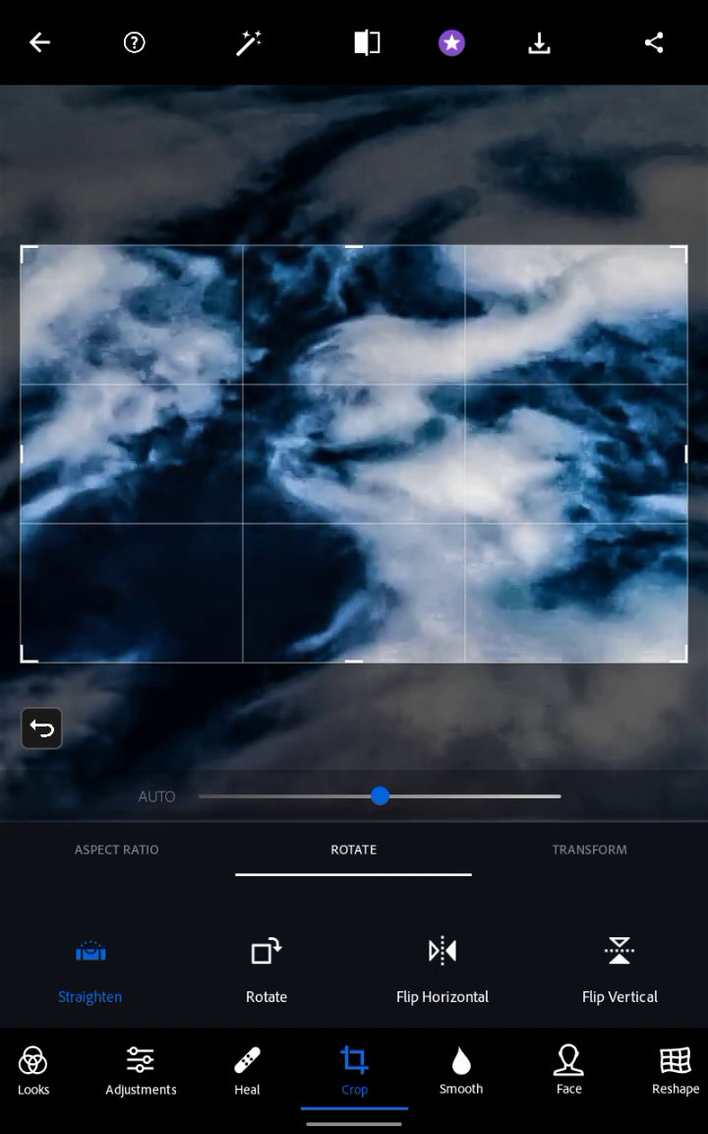
pyautogui.scroll(-5, 175, 428)
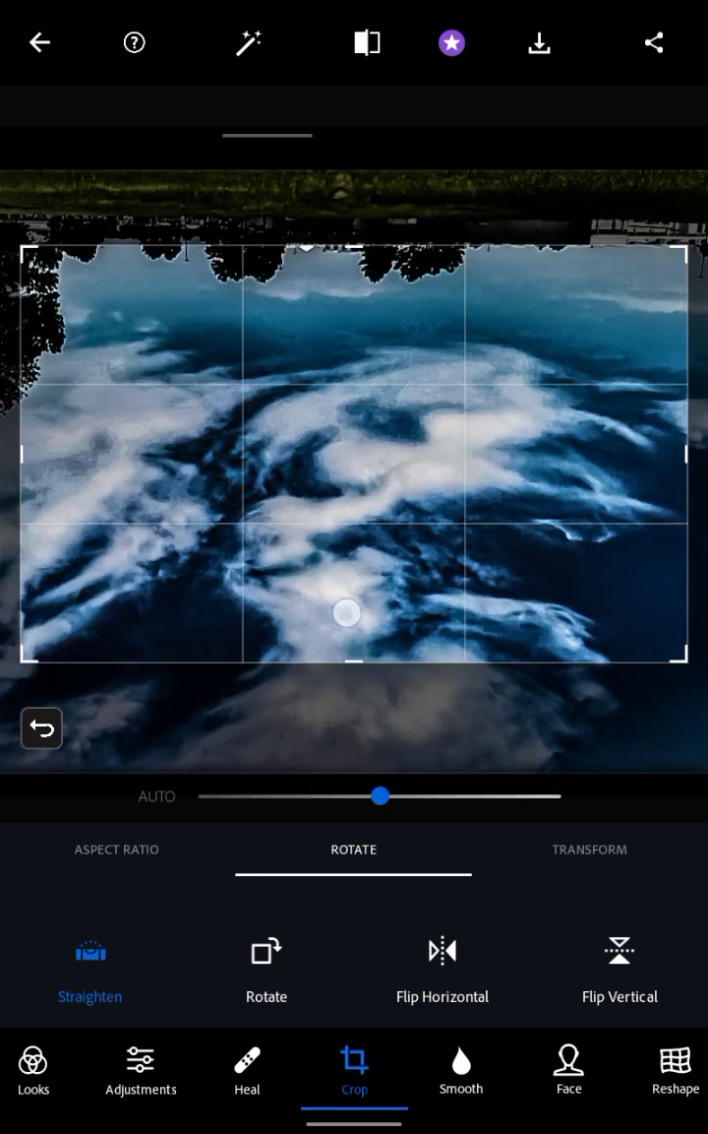
pyautogui.moveTo(324, 531); pyautogui.dragTo(274, 505)
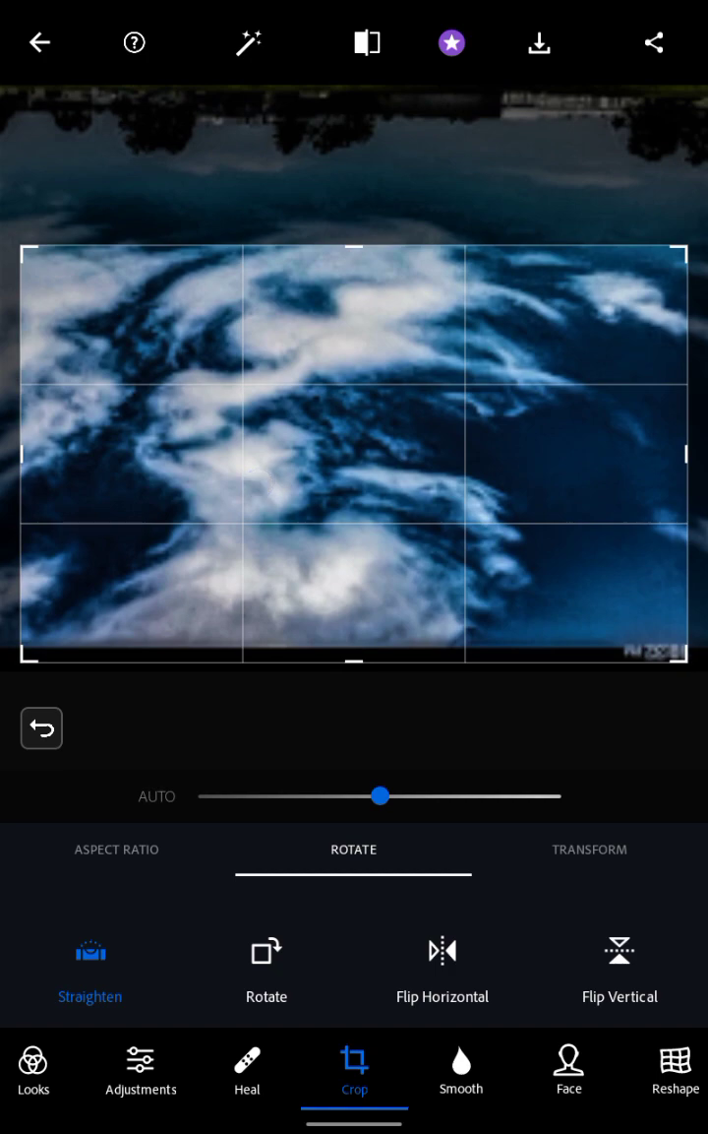
pyautogui.scroll(5, 348, 505)
pyautogui.moveTo(430, 506)
pyautogui.mouseDown()
pyautogui.moveTo(340, 523)
pyautogui.moveTo(293, 478)
pyautogui.moveTo(347, 458)
pyautogui.mouseUp()
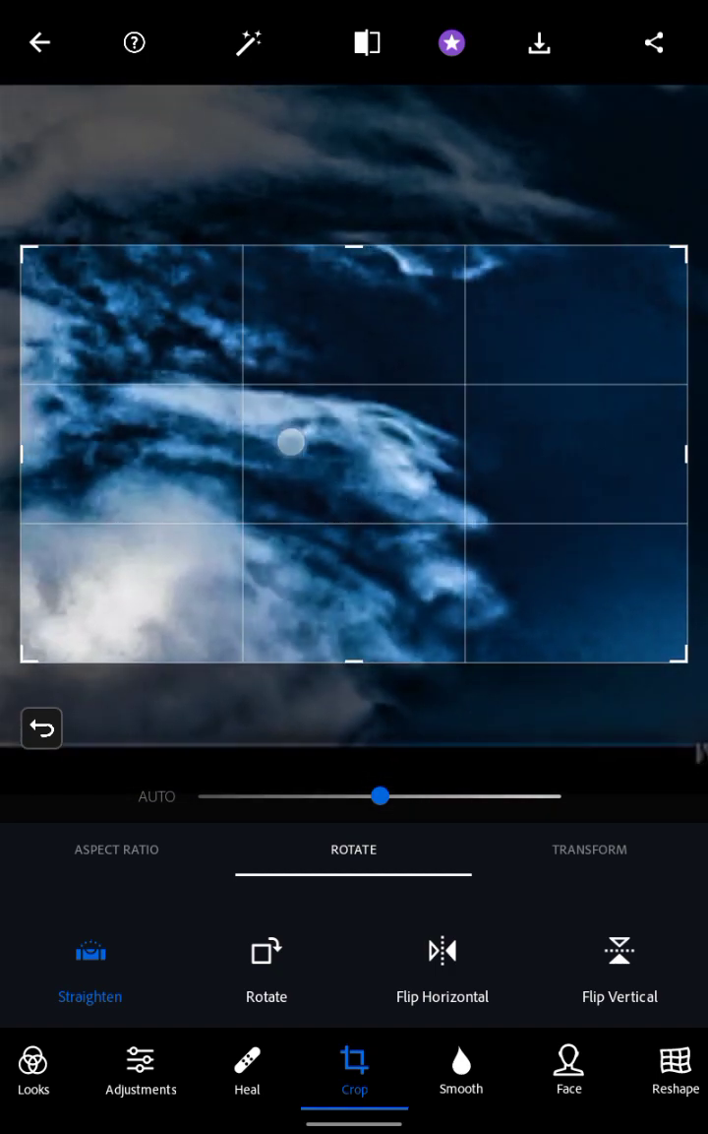
pyautogui.moveTo(397, 474); pyautogui.dragTo(443, 587)
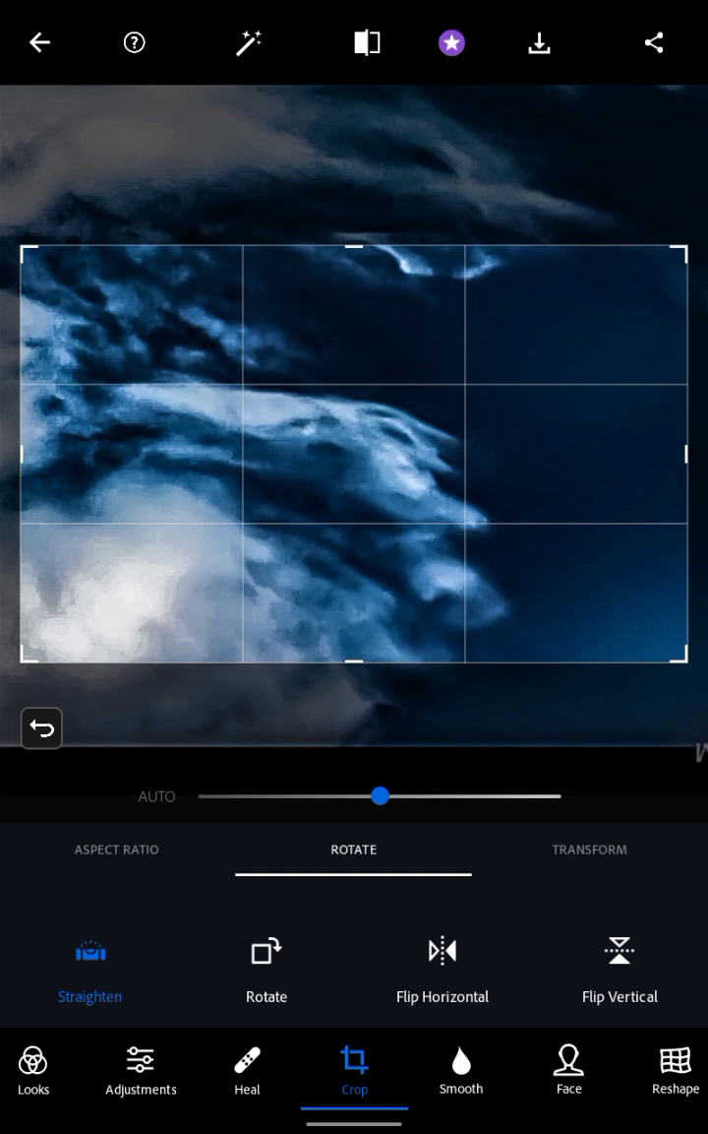
# Step: Pan and zoom to other cloud groups and toward the upside-down treeline
pyautogui.moveTo(195, 336)
pyautogui.mouseDown()
pyautogui.moveTo(337, 554)
pyautogui.moveTo(221, 355)
pyautogui.mouseUp()
pyautogui.moveTo(173, 294); pyautogui.dragTo(351, 472)
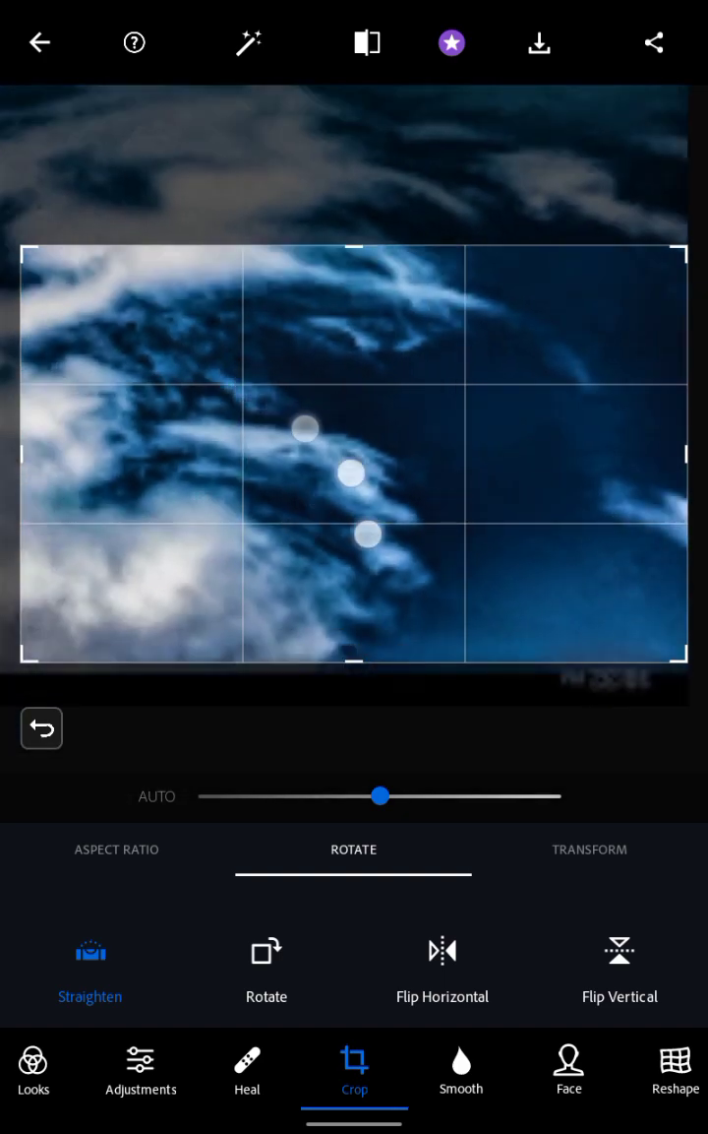
pyautogui.moveTo(288, 539)
pyautogui.mouseDown()
pyautogui.moveTo(335, 463)
pyautogui.moveTo(360, 456)
pyautogui.moveTo(295, 384)
pyautogui.mouseUp()
pyautogui.moveTo(131, 413)
pyautogui.mouseDown()
pyautogui.moveTo(394, 567)
pyautogui.moveTo(366, 513)
pyautogui.mouseUp()
pyautogui.moveTo(295, 337)
pyautogui.mouseDown()
pyautogui.moveTo(190, 256)
pyautogui.moveTo(180, 425)
pyautogui.mouseUp()
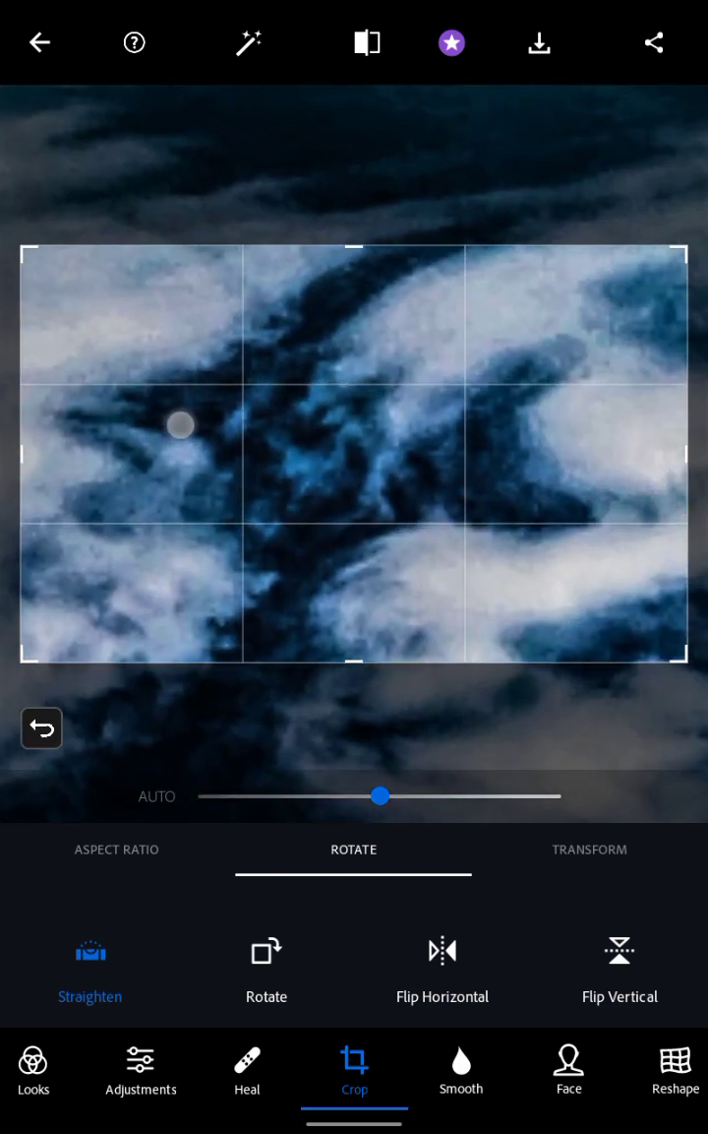
pyautogui.moveTo(322, 456)
pyautogui.mouseDown()
pyautogui.moveTo(322, 404)
pyautogui.moveTo(291, 355)
pyautogui.mouseUp()
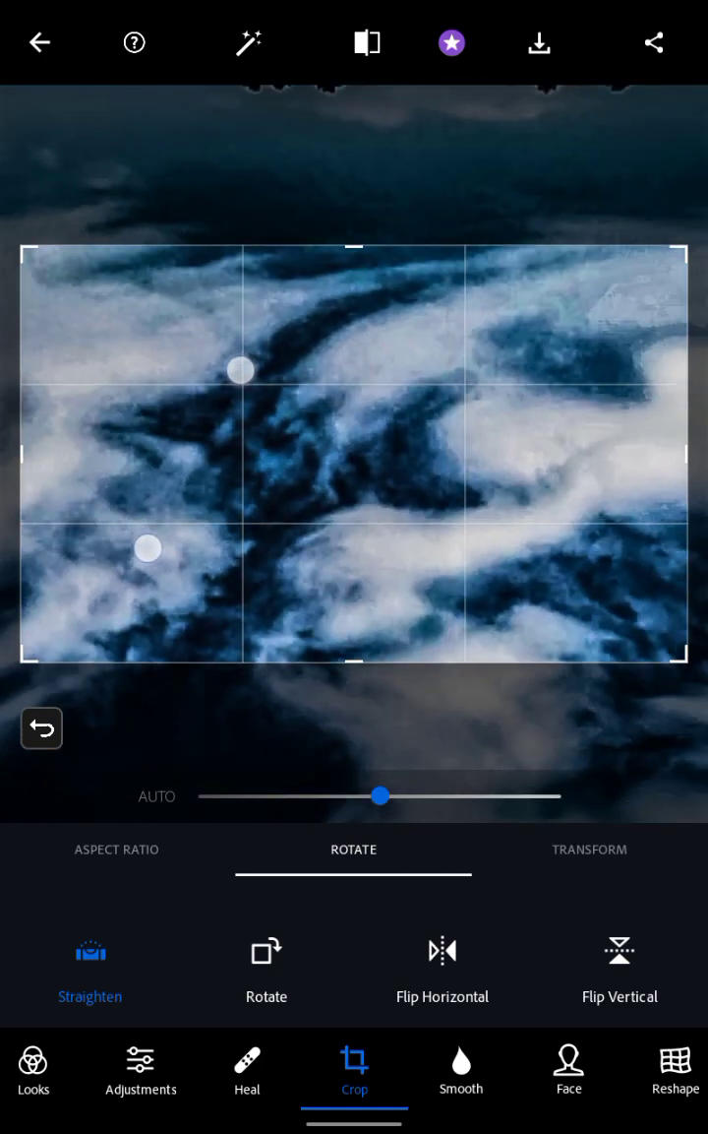
# Step: Pinch out to reveal the upside-down trees, then readjust the zoom on the clouds
pyautogui.moveTo(159, 527); pyautogui.dragTo(128, 492)
pyautogui.moveTo(240, 369); pyautogui.dragTo(216, 337)
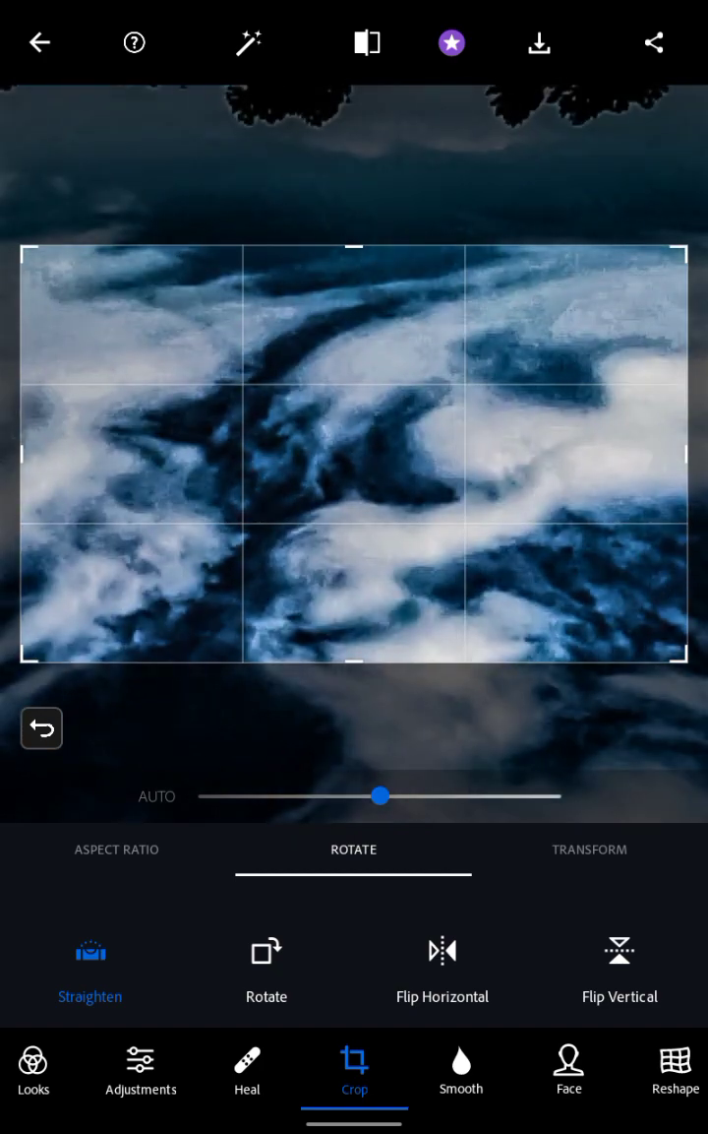
pyautogui.moveTo(164, 300); pyautogui.dragTo(307, 353)
pyautogui.moveTo(93, 487); pyautogui.dragTo(204, 549)
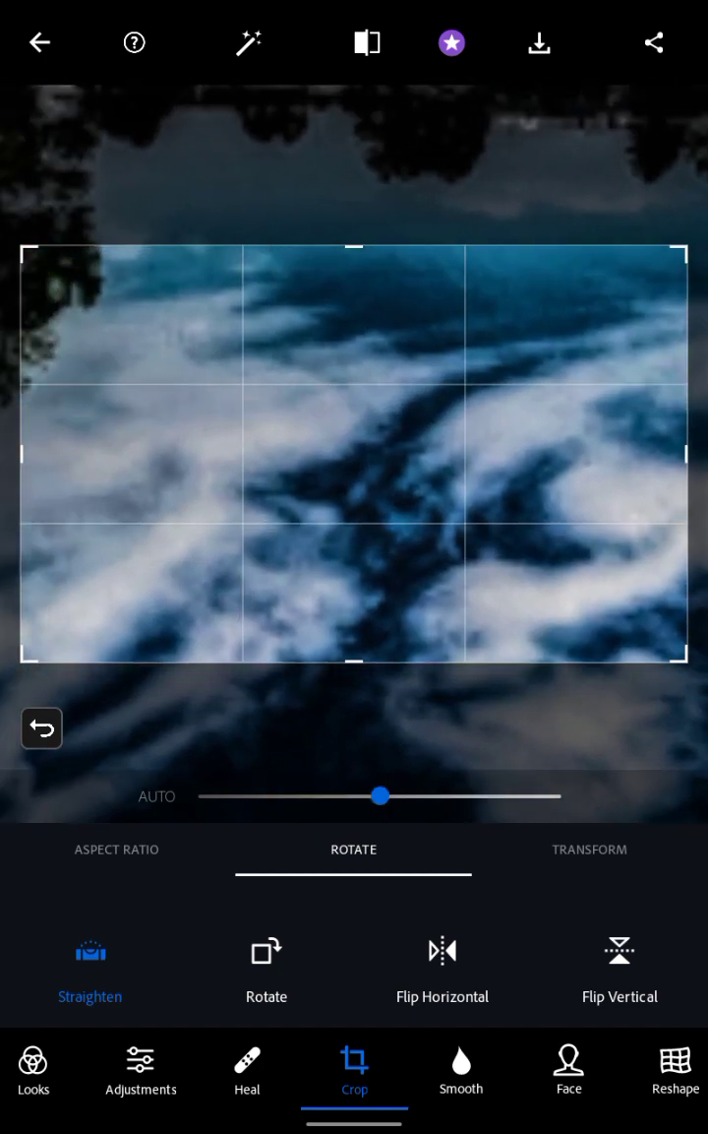
pyautogui.moveTo(172, 330); pyautogui.dragTo(287, 308)
pyautogui.moveTo(98, 477); pyautogui.dragTo(217, 509)
# Step: Zoom out to fit the whole inverted photo with the treeline along the top edge
pyautogui.moveTo(287, 308); pyautogui.dragTo(274, 309)
pyautogui.moveTo(218, 508)
pyautogui.mouseDown()
pyautogui.moveTo(230, 384)
pyautogui.moveTo(251, 298)
pyautogui.mouseUp()
pyautogui.moveTo(221, 397); pyautogui.dragTo(177, 518)
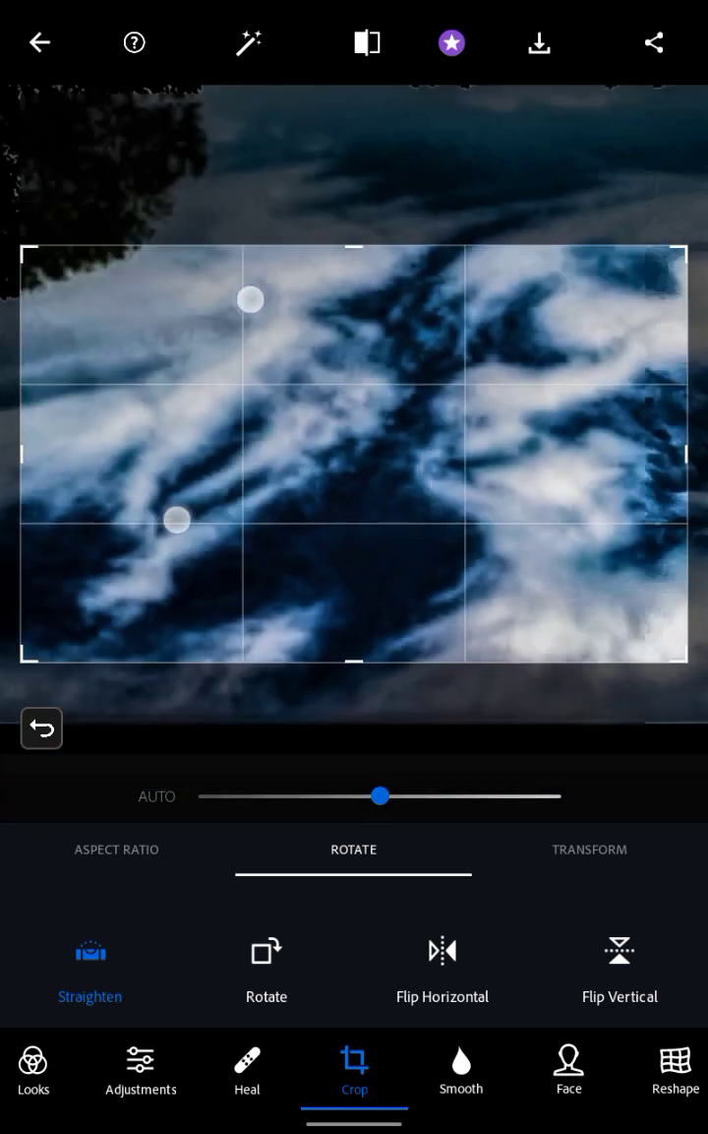
pyautogui.moveTo(250, 299); pyautogui.dragTo(208, 310)
pyautogui.moveTo(177, 519); pyautogui.dragTo(167, 422)
pyautogui.moveTo(319, 274); pyautogui.dragTo(319, 372)
pyautogui.moveTo(279, 365); pyautogui.dragTo(278, 464)
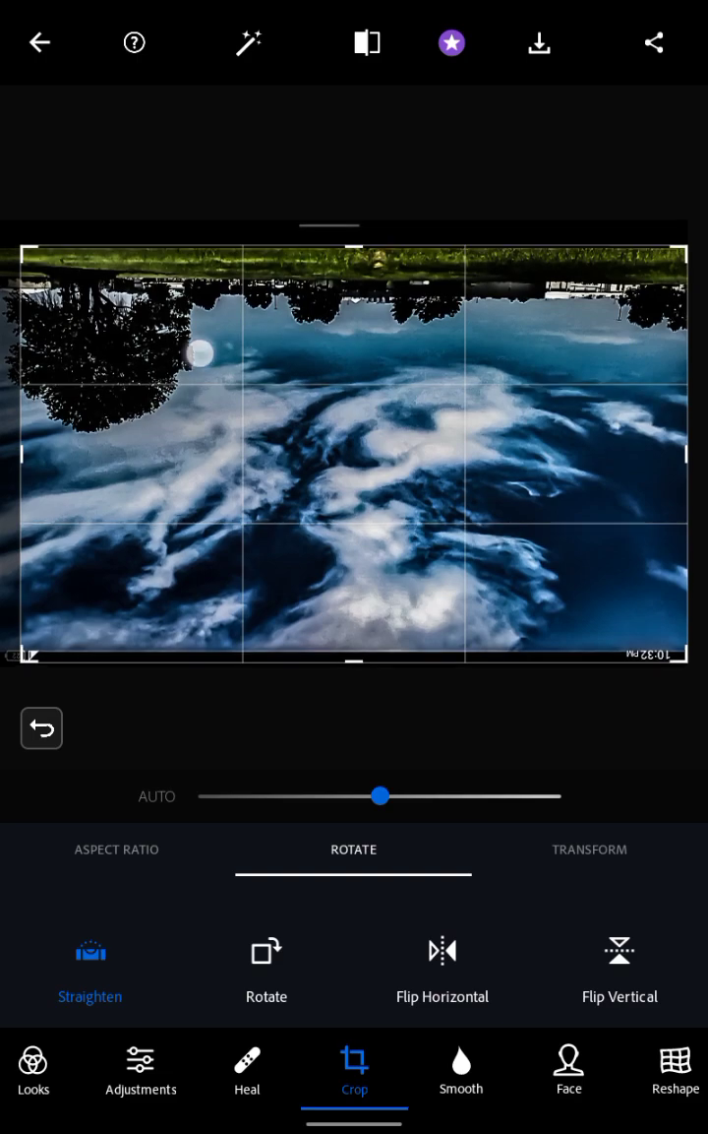
pyautogui.moveTo(197, 352); pyautogui.dragTo(212, 354)
pyautogui.moveTo(456, 570); pyautogui.dragTo(439, 547)
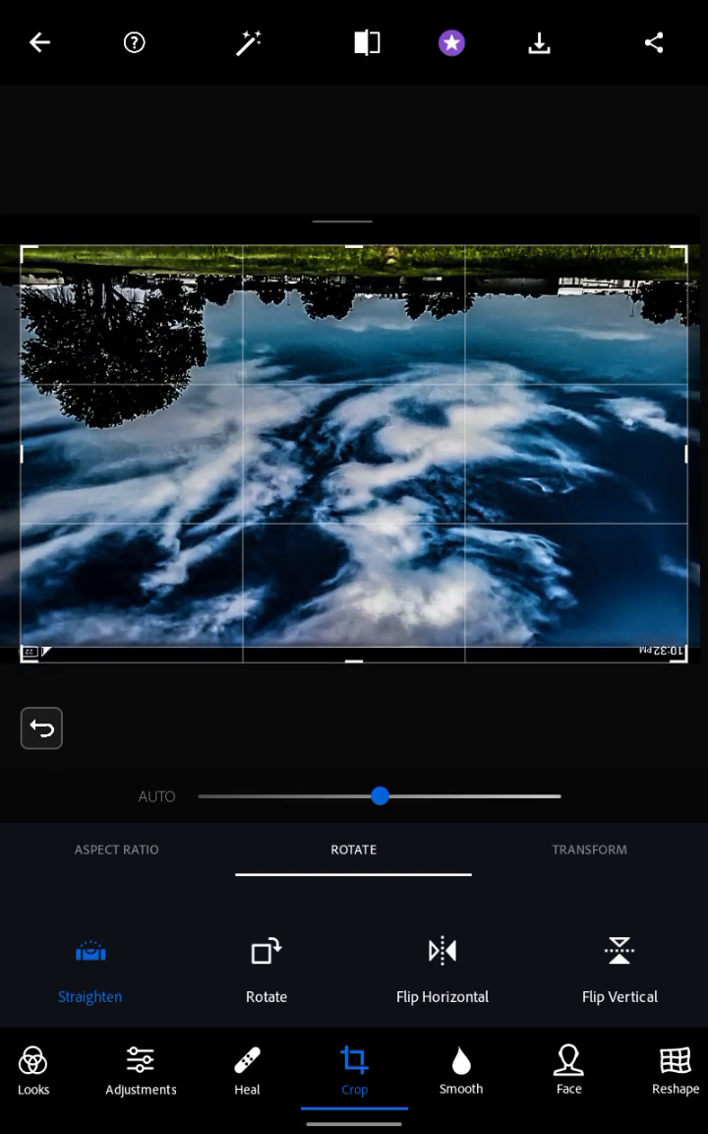
pyautogui.moveTo(394, 374); pyautogui.dragTo(435, 246)
pyautogui.moveTo(177, 532); pyautogui.dragTo(64, 597)
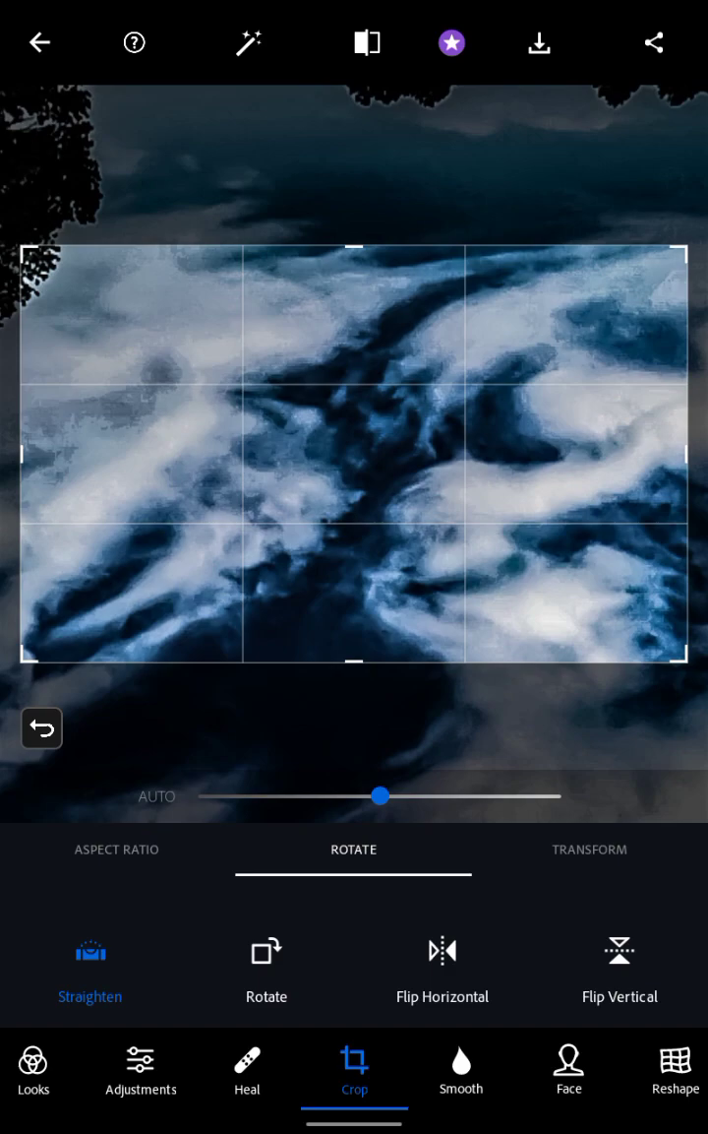
pyautogui.moveTo(475, 474); pyautogui.dragTo(540, 445)
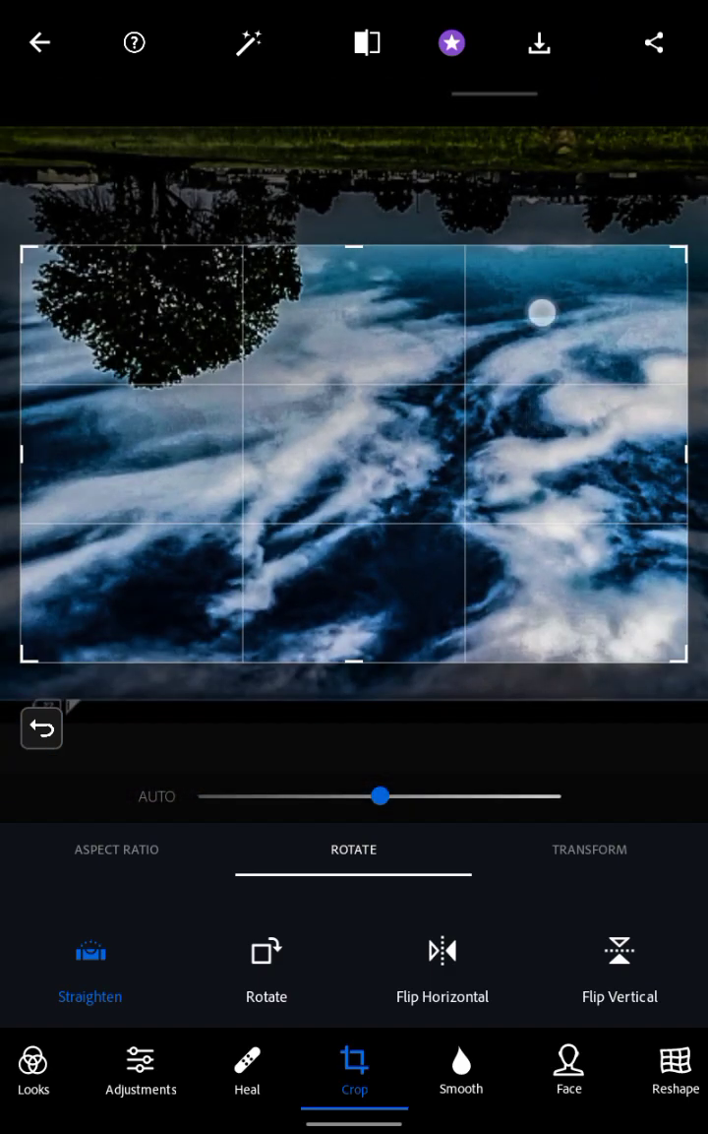
pyautogui.moveTo(542, 312)
pyautogui.mouseDown()
pyautogui.moveTo(493, 342)
pyautogui.moveTo(542, 397)
pyautogui.mouseUp()
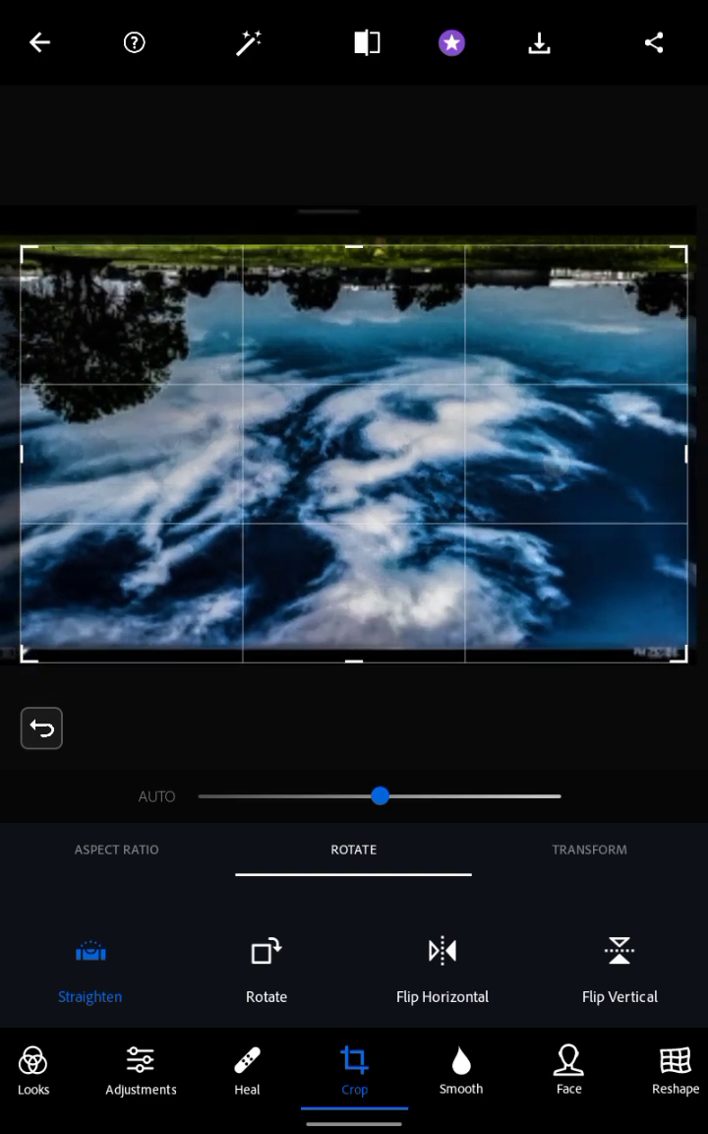
pyautogui.moveTo(539, 496); pyautogui.dragTo(518, 509)
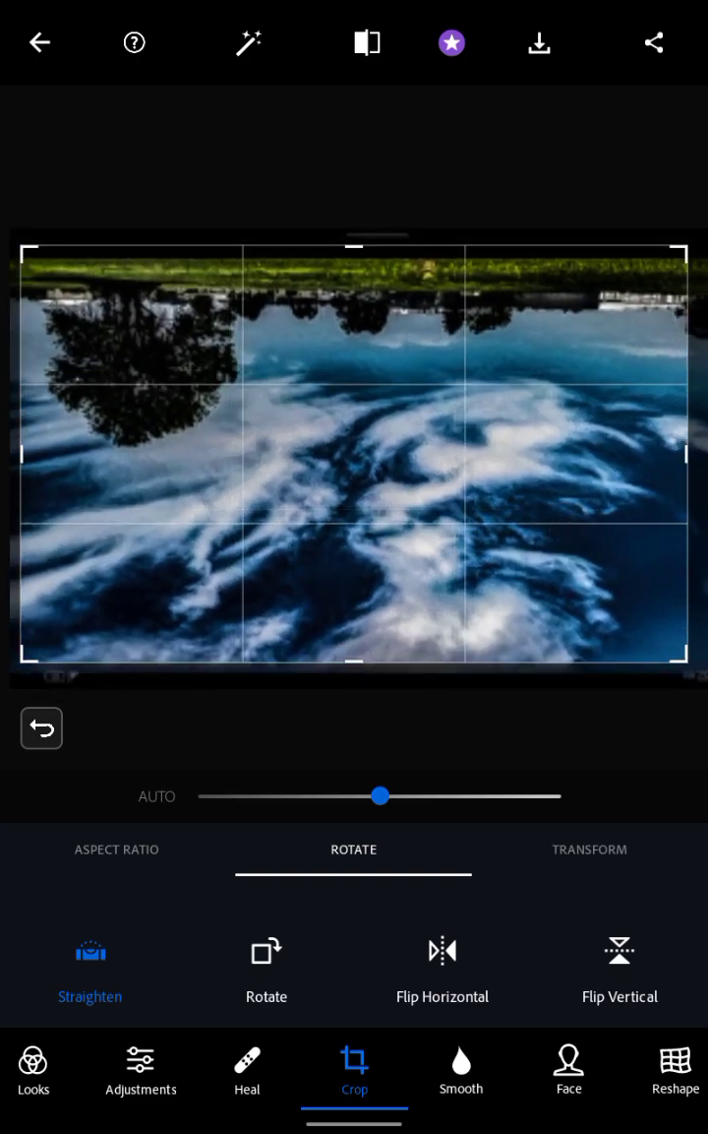
pyautogui.moveTo(447, 463); pyautogui.dragTo(607, 581)
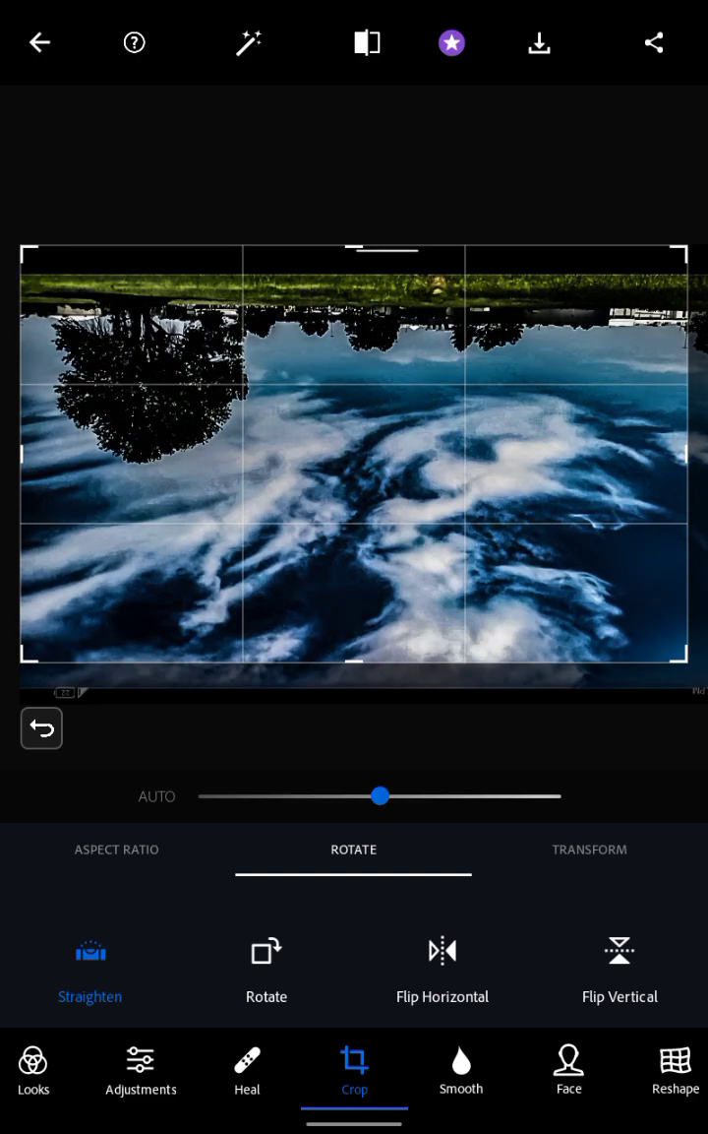
pyautogui.moveTo(287, 464); pyautogui.dragTo(408, 329)
pyautogui.moveTo(178, 474); pyautogui.dragTo(158, 424)
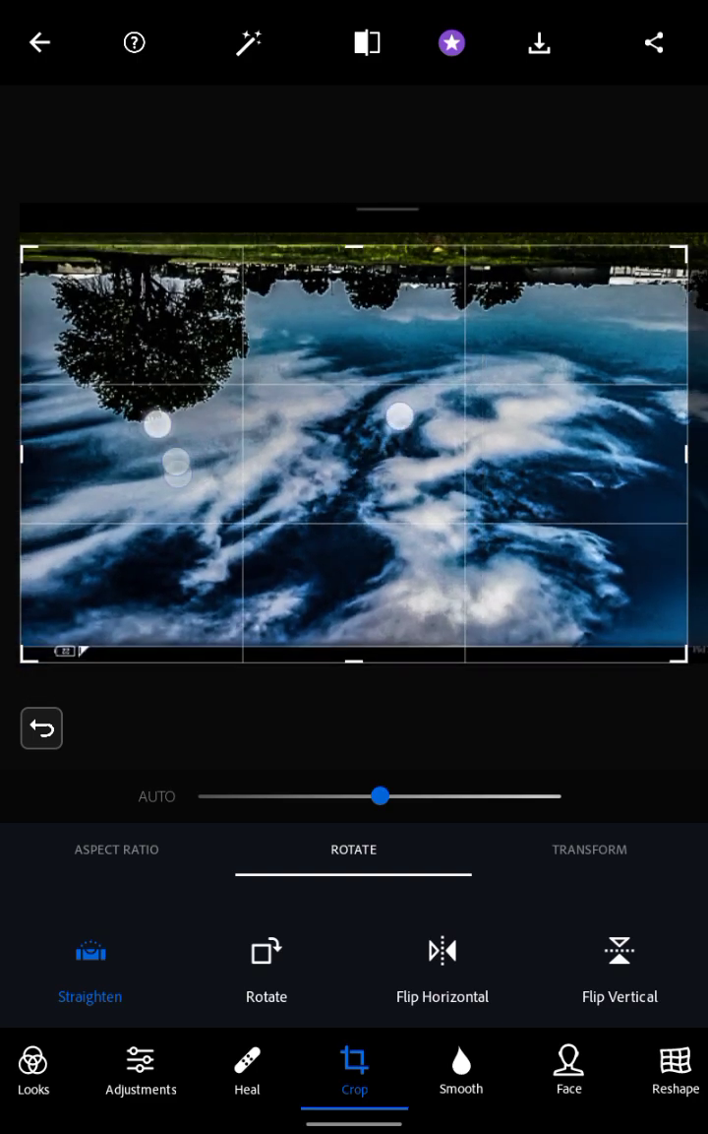
pyautogui.scroll(5, 278, 420)
pyautogui.moveTo(476, 294); pyautogui.dragTo(354, 400)
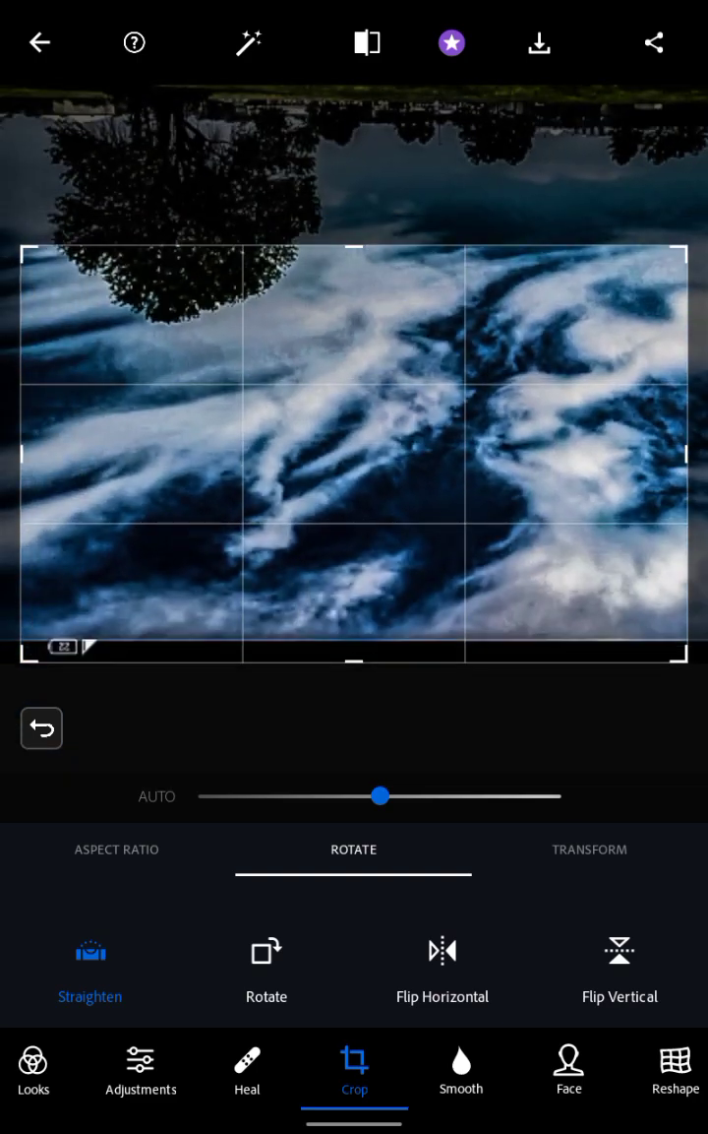
pyautogui.scroll(-5, 283, 407)
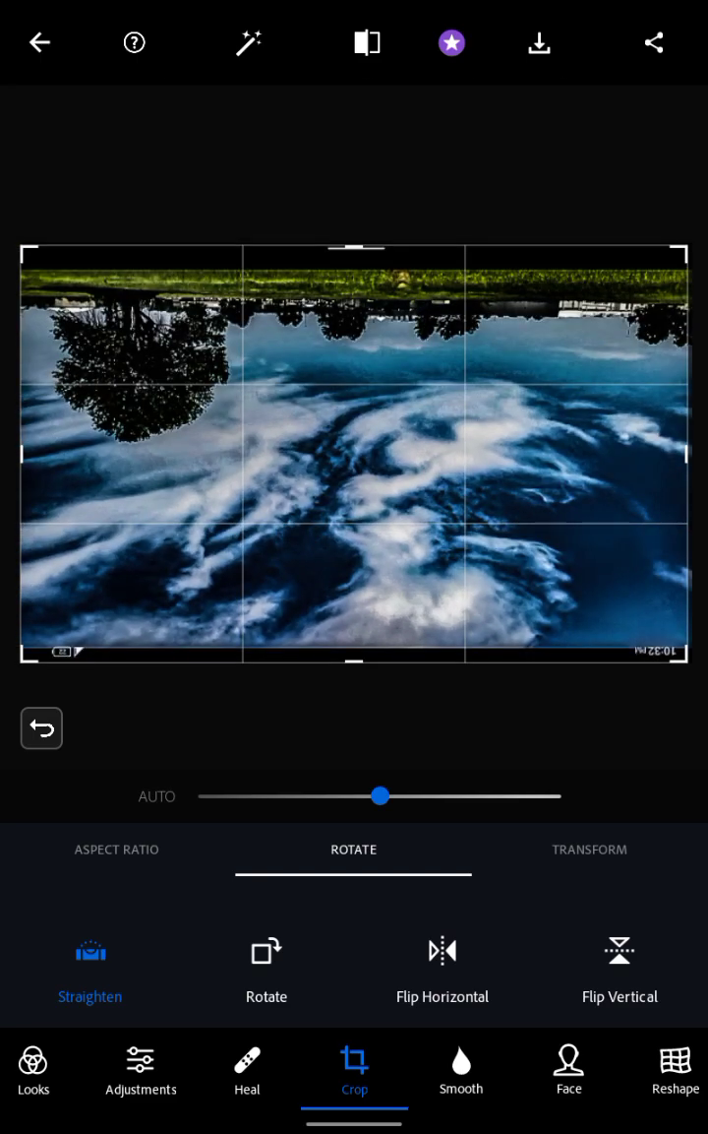
pyautogui.scroll(-2, 308, 485)
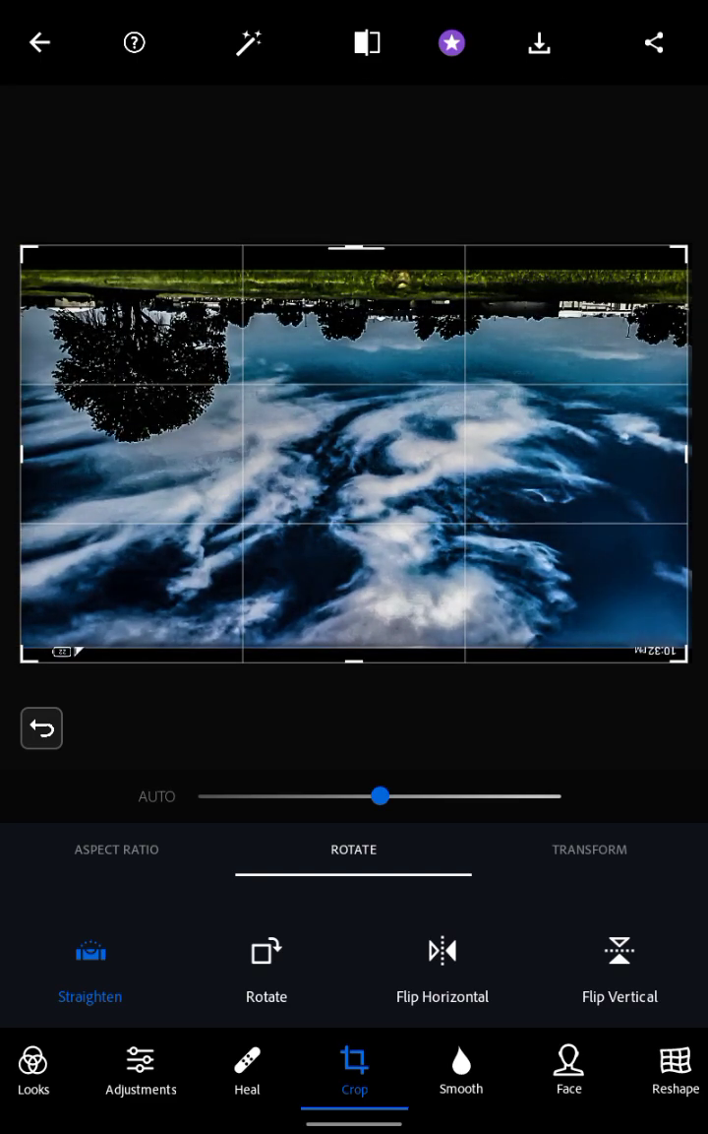